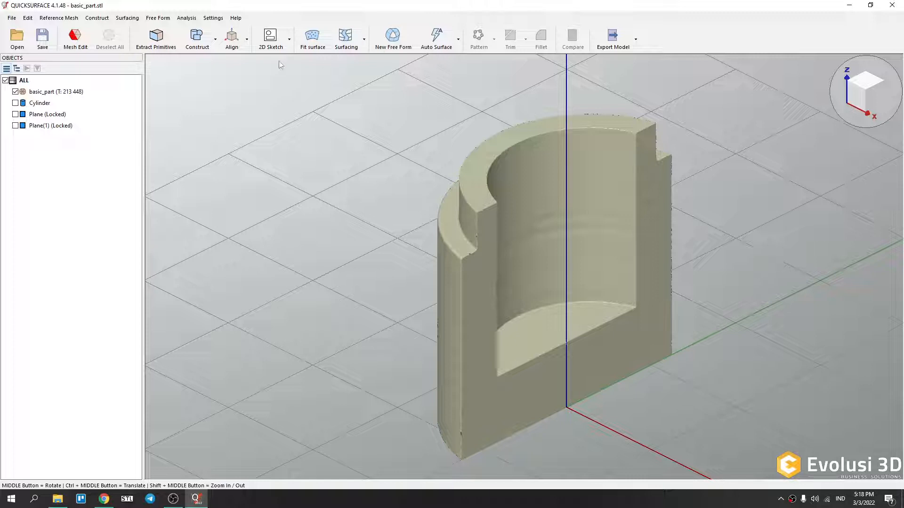
Open Extract Primitives and magic-wand select the planar cut face, trying different angle tolerances and settling on 1.6 degrees.
left_click(164, 45)
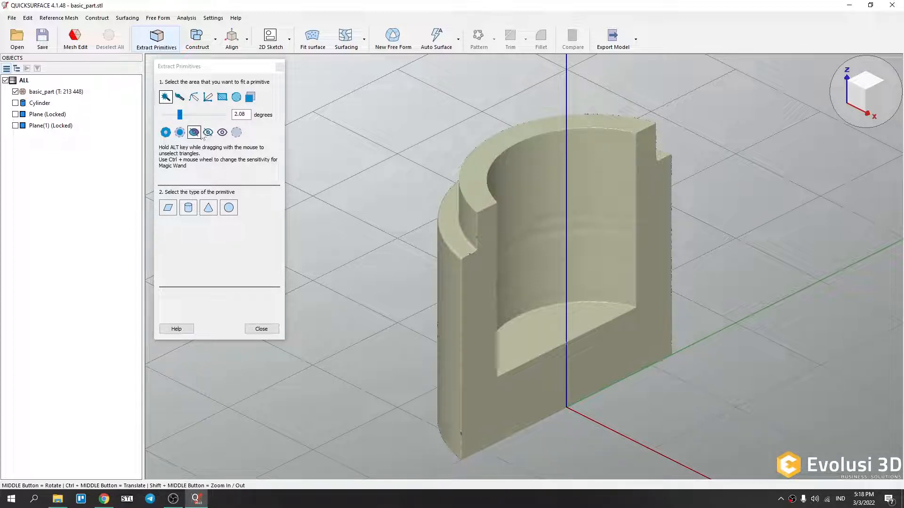
left_click_drag(180, 116, 173, 116)
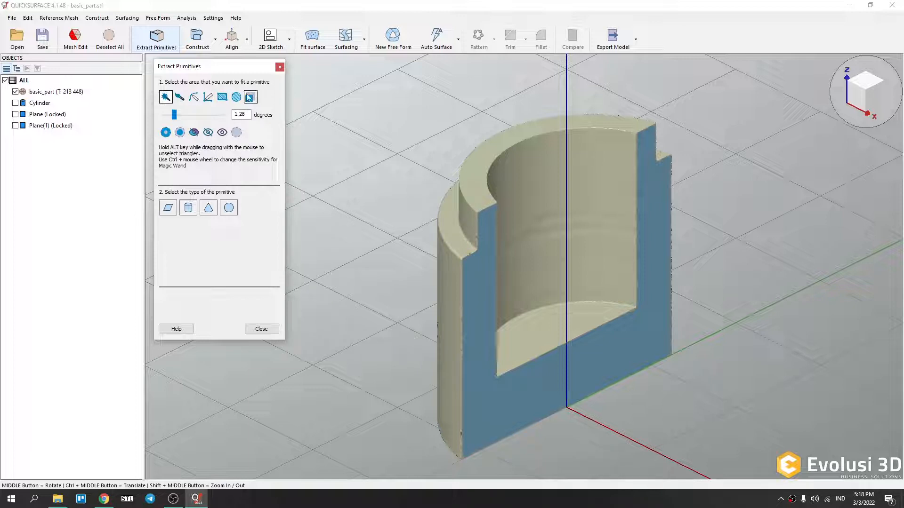
left_click_drag(174, 115, 164, 116)
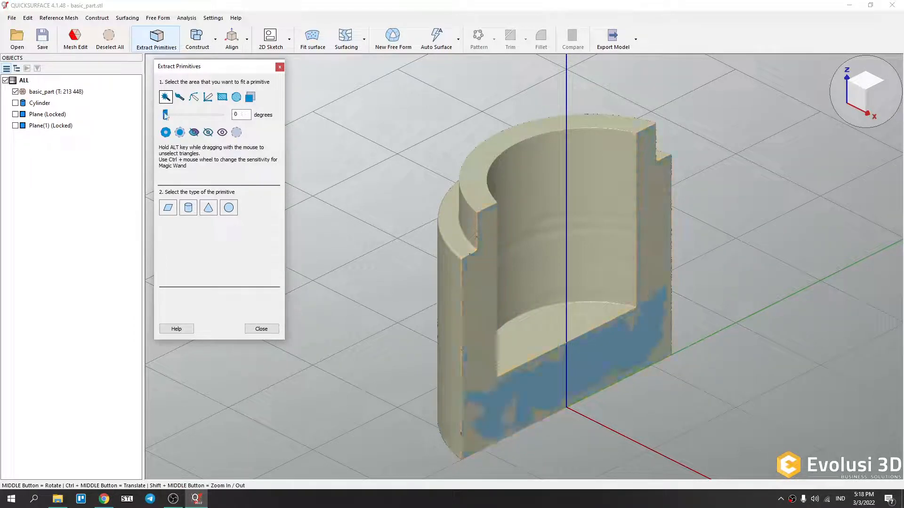
left_click(165, 115)
left_click(484, 301)
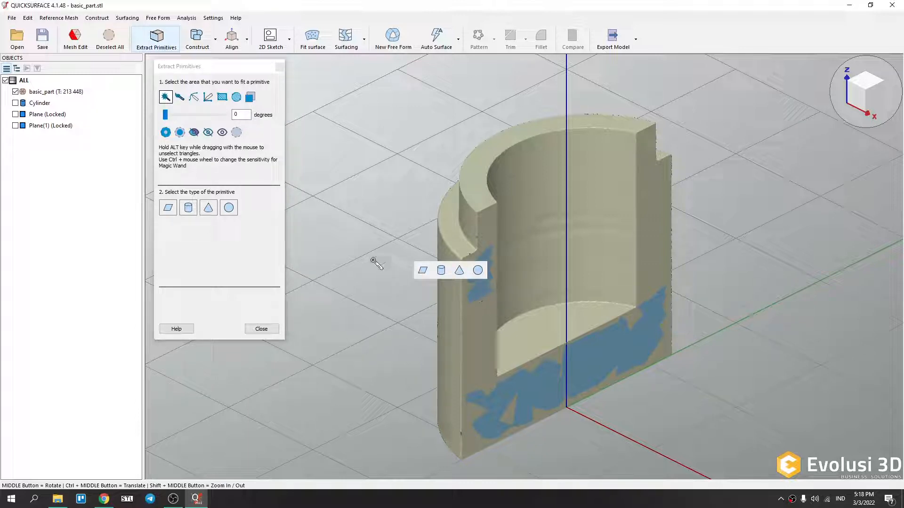
left_click_drag(165, 115, 175, 122)
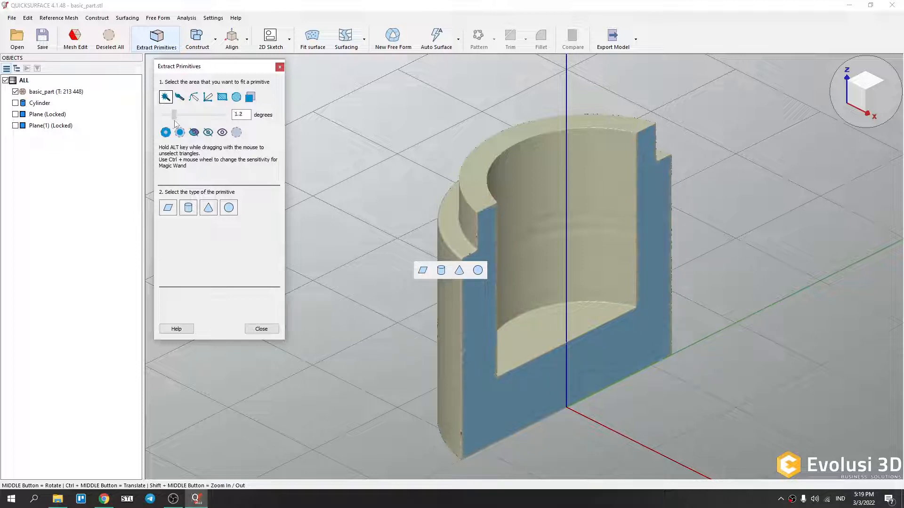
Switch to the brush selection and paint small spots on the inner cylindrical wall.
left_click(179, 97)
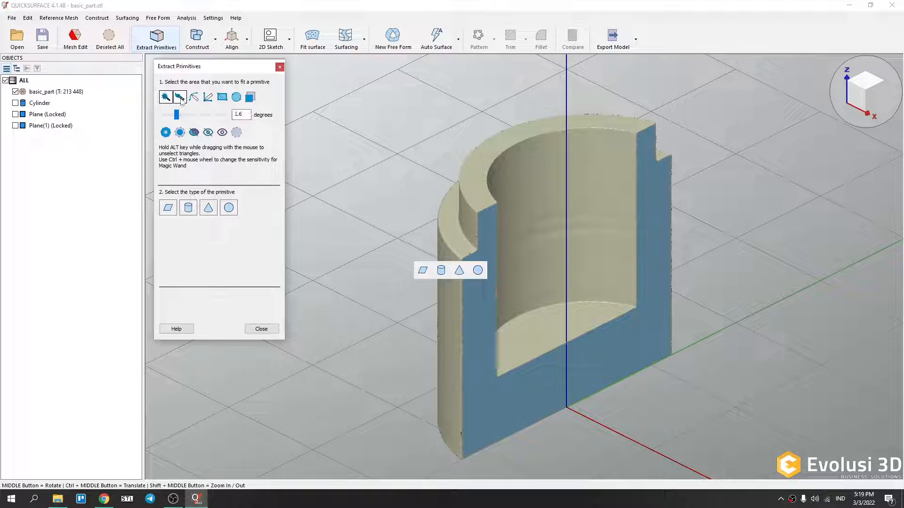
left_click(528, 260)
mouse_move(558, 253)
left_mouse_down()
mouse_move(573, 269)
mouse_move(565, 260)
left_mouse_up()
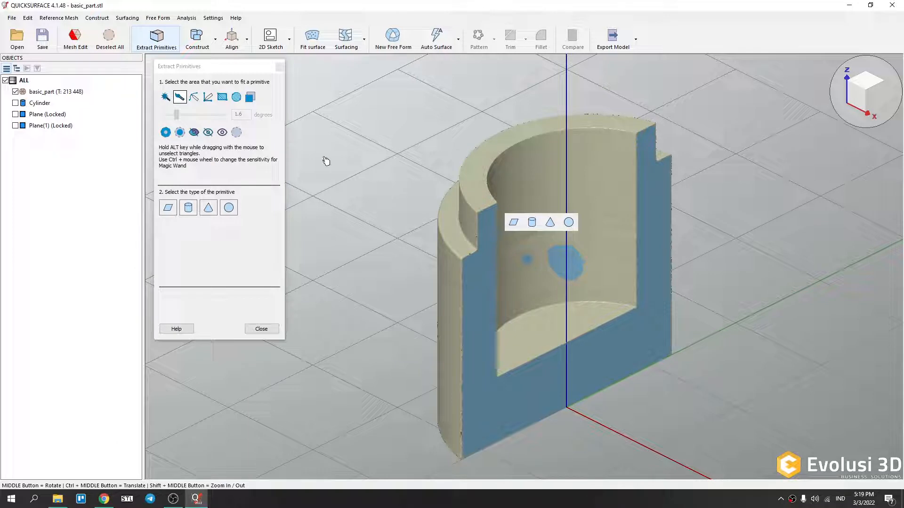
Switch to the freehand selection and paint scribbled strokes across the inner wall.
left_click(194, 99)
mouse_move(531, 179)
left_mouse_down()
mouse_move(585, 175)
mouse_move(603, 186)
mouse_move(606, 230)
mouse_move(574, 196)
mouse_move(536, 201)
mouse_move(519, 174)
mouse_move(569, 175)
mouse_move(606, 233)
mouse_move(611, 261)
left_mouse_up()
mouse_move(602, 166)
left_mouse_down()
mouse_move(510, 208)
mouse_move(592, 226)
left_mouse_up()
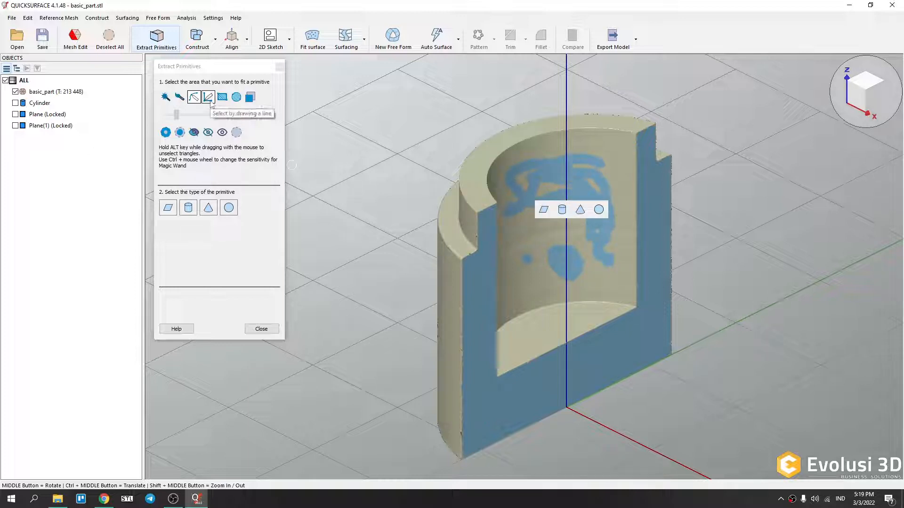
Orbit to the outer wall and paint a cross-shaped stroke on it with the freehand selection.
mouse_move(456, 413)
middle_mouse_down()
mouse_move(721, 362)
mouse_move(769, 363)
middle_mouse_up()
left_click_drag(626, 336, 484, 303)
left_click_drag(582, 269, 580, 387)
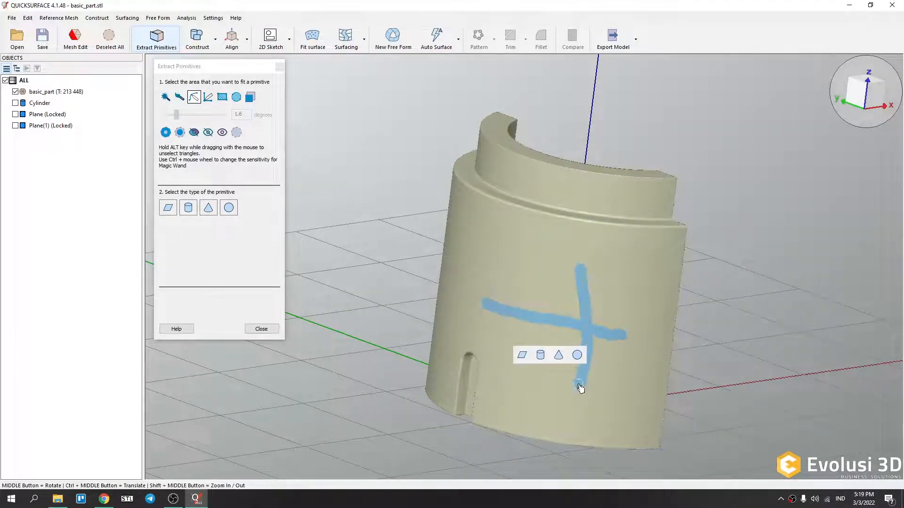
Use the select-by-line tool to mark a horizontal and a vertical strip on the outer wall.
left_click(208, 99)
left_click_drag(481, 262, 552, 272)
mouse_move(640, 261)
left_mouse_down()
mouse_move(657, 383)
mouse_move(652, 395)
mouse_move(631, 396)
mouse_move(651, 395)
mouse_move(641, 396)
left_mouse_up()
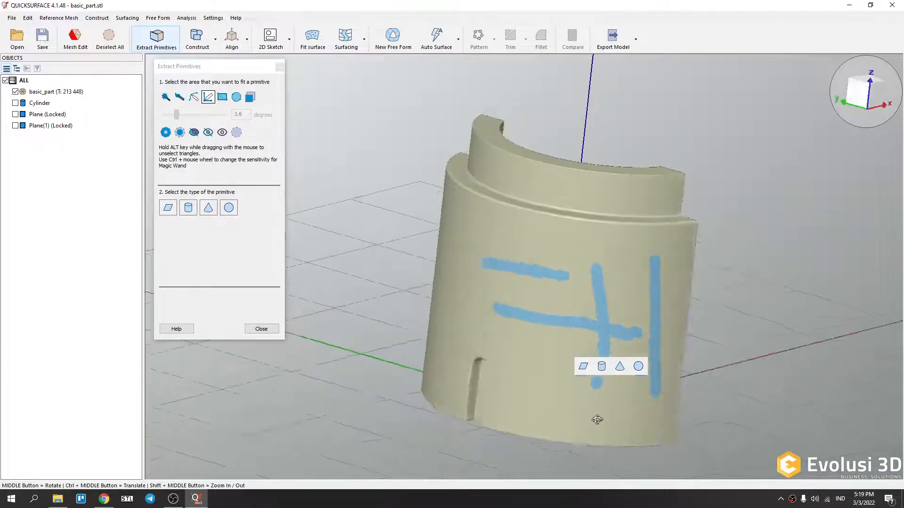
Select a rectangular patch on the outer wall with the rectangle selection tool.
middle_click_drag(572, 419, 740, 422)
left_click(222, 97)
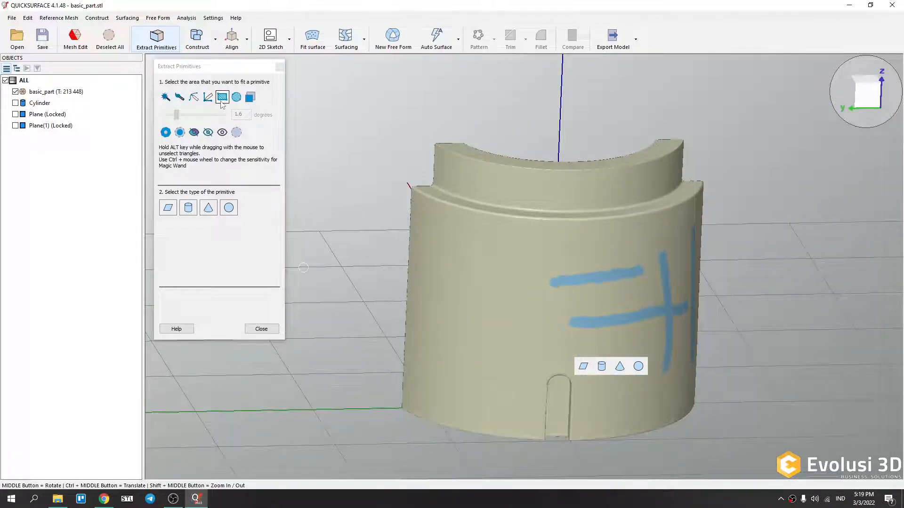
left_click_drag(431, 271, 507, 327)
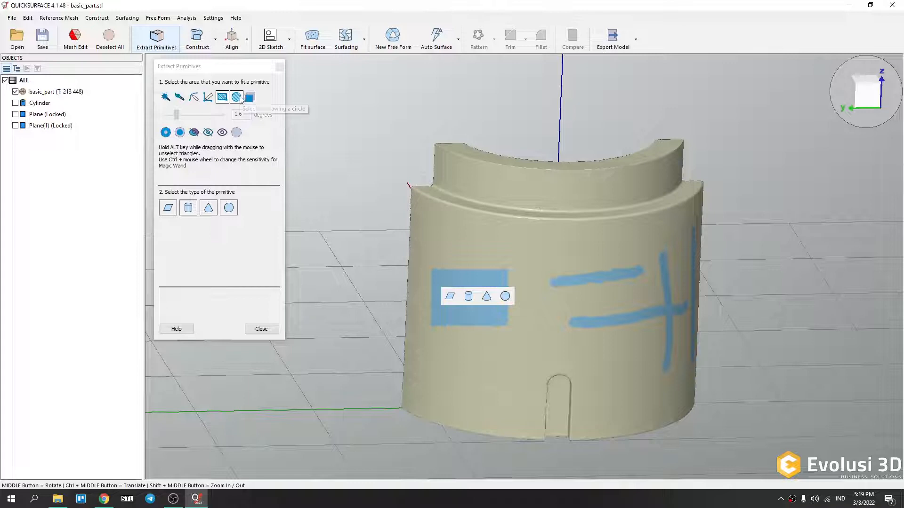
Select a circular patch below the rectangle with the circle selection tool.
left_click(240, 99)
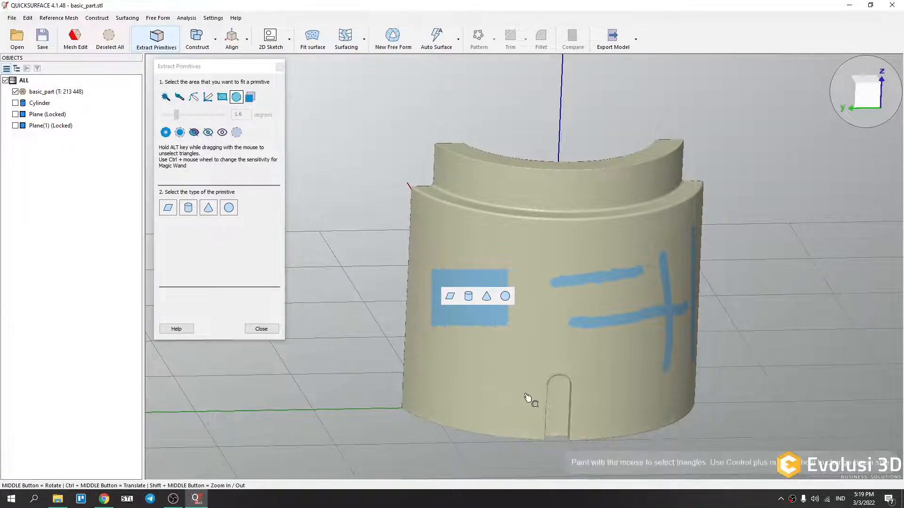
left_click_drag(466, 372, 505, 411)
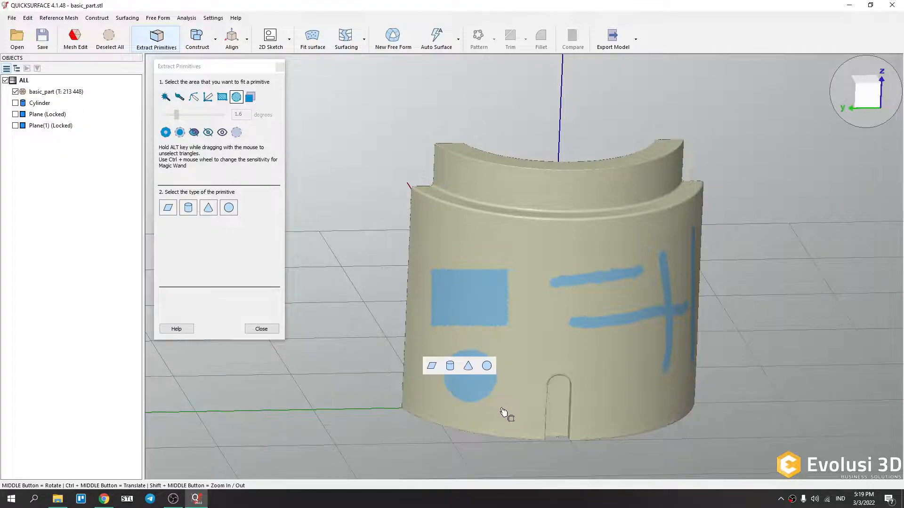
Enable Select through and mark a small circular spot near the top of the outer wall.
middle_click_drag(478, 420, 750, 383)
middle_click_drag(604, 373, 559, 363)
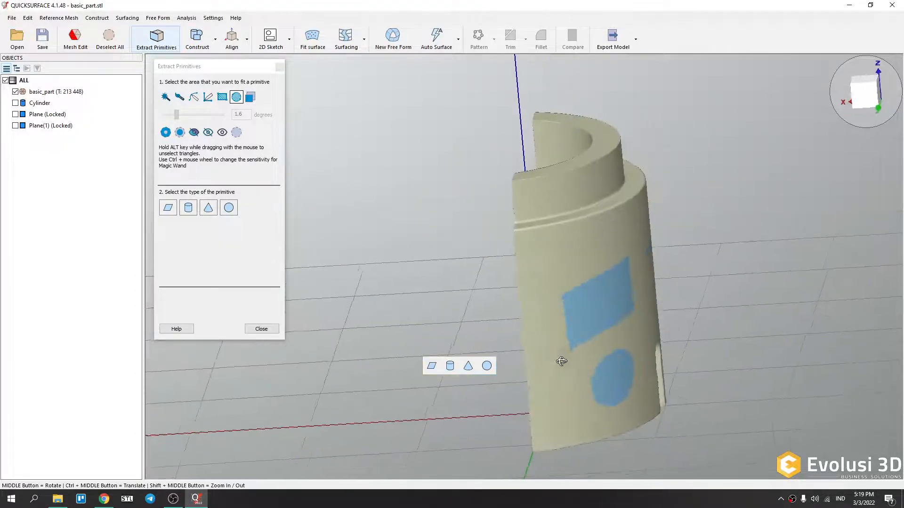
left_click(250, 97)
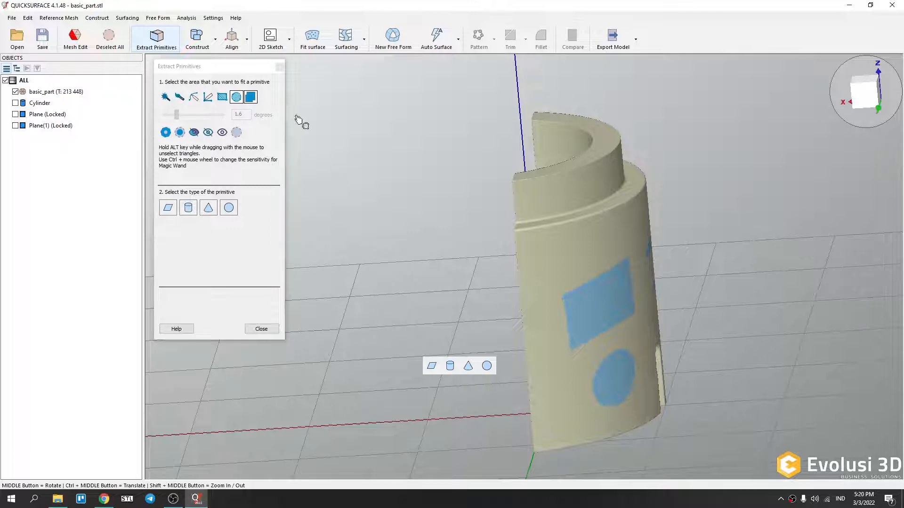
middle_click_drag(629, 349, 599, 309)
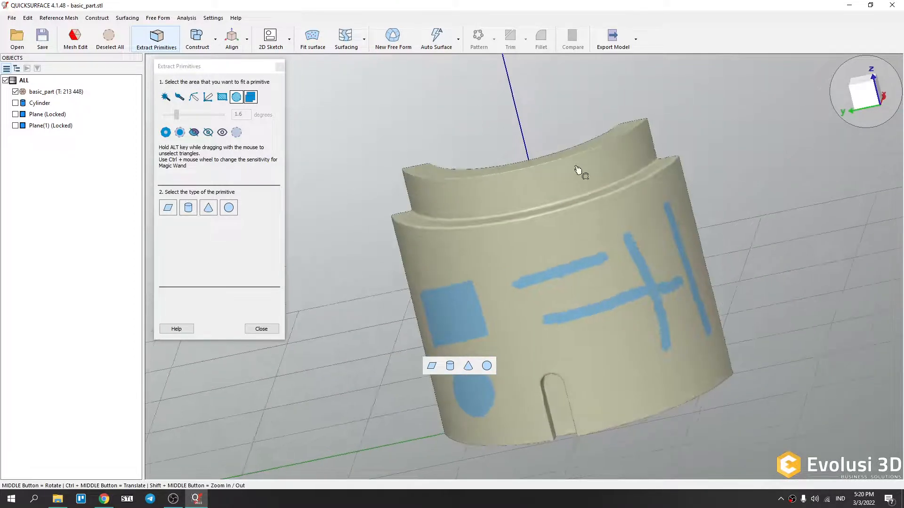
scroll(583, 177, "up", 3)
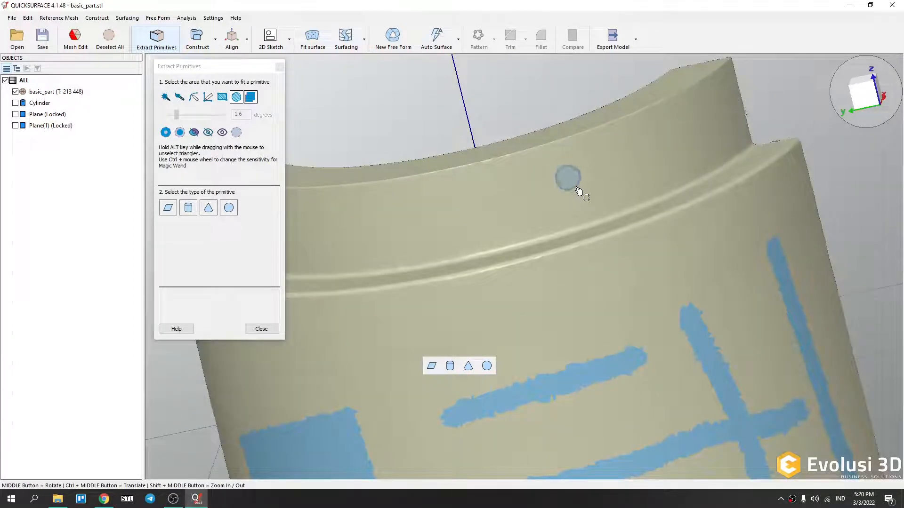
left_click(569, 183)
Orbit and zoom around the part to inspect the selections made through the mesh.
middle_click_drag(613, 287, 490, 215)
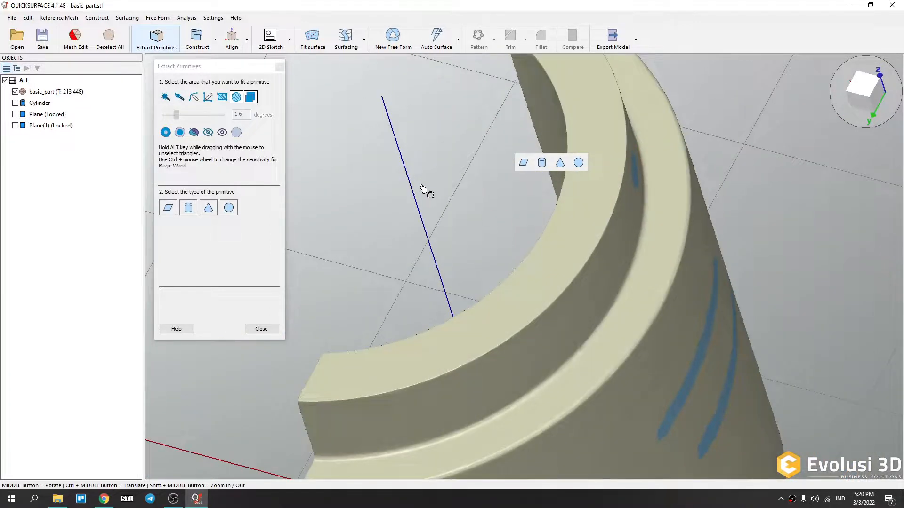
middle_click_drag(599, 236, 666, 178)
middle_click_drag(595, 182, 598, 276)
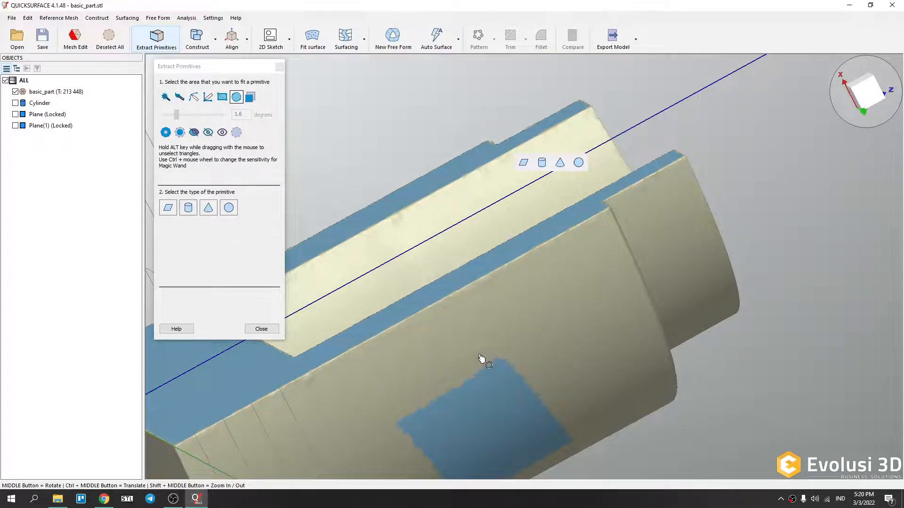
middle_click_drag(474, 339, 535, 355)
scroll(535, 355, "down", 6)
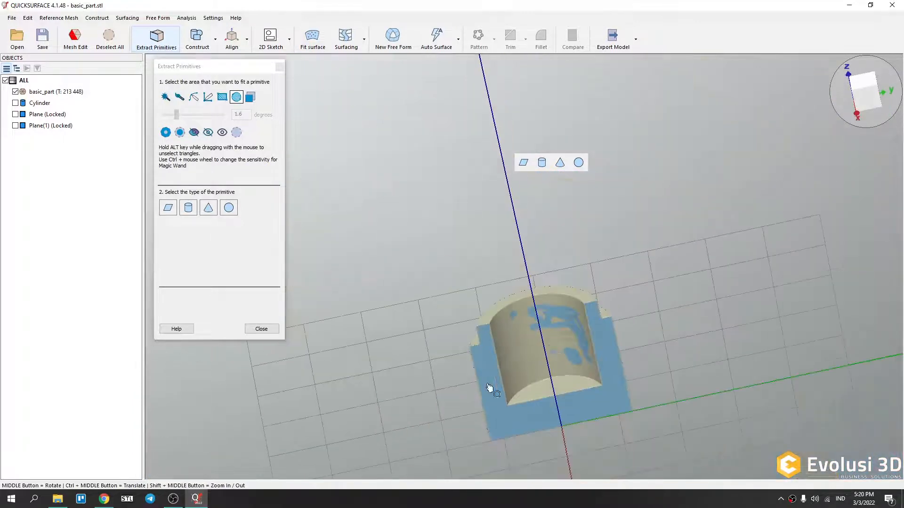
middle_click_drag(494, 385, 698, 319)
middle_click_drag(530, 396, 748, 335)
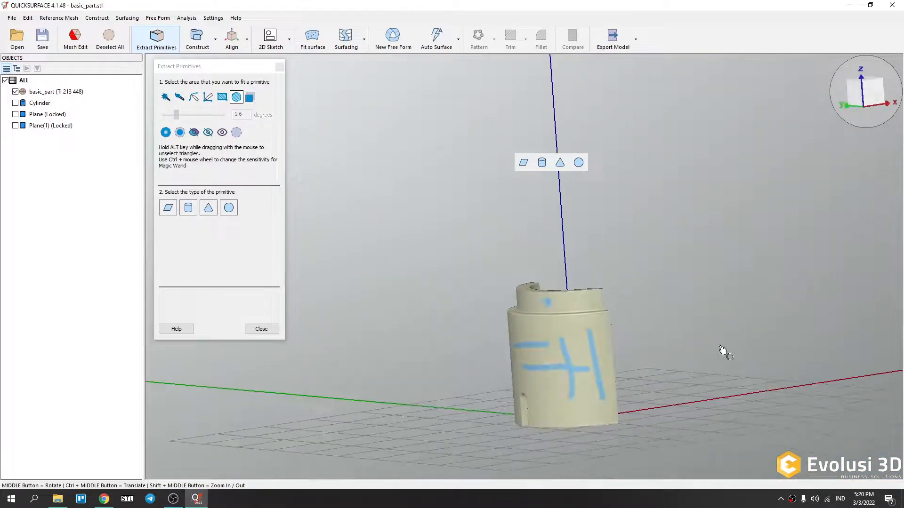
middle_click_drag(556, 373, 601, 335)
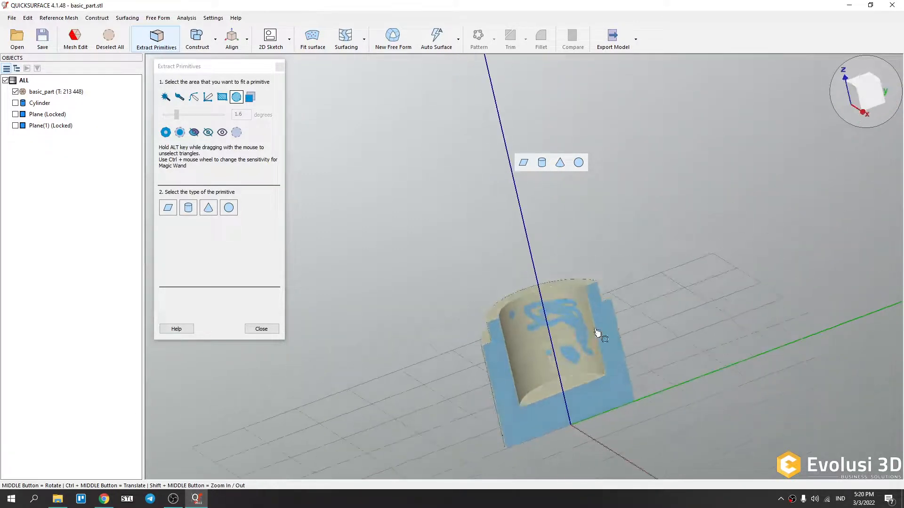
Deselect all triangles, then reselect the planar cut face with the magic wand.
left_click(237, 132)
middle_click_drag(599, 394, 566, 421)
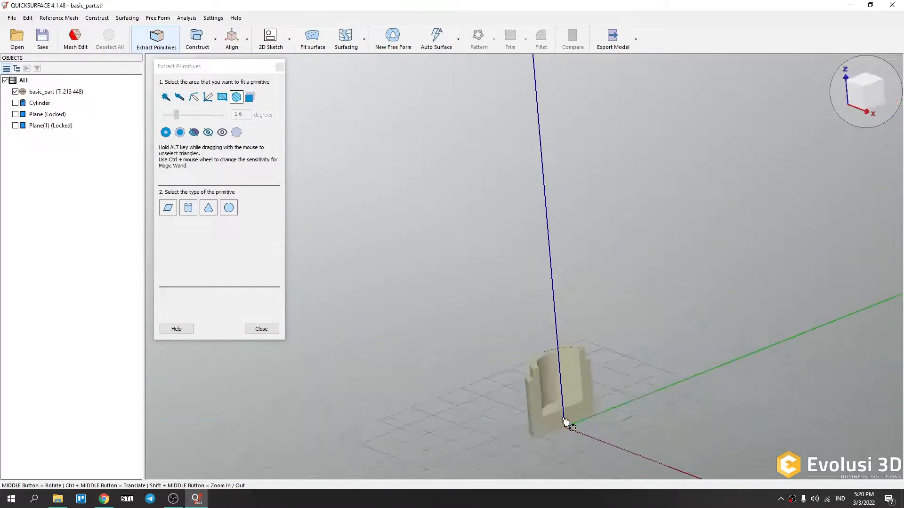
scroll(565, 421, "up", 5)
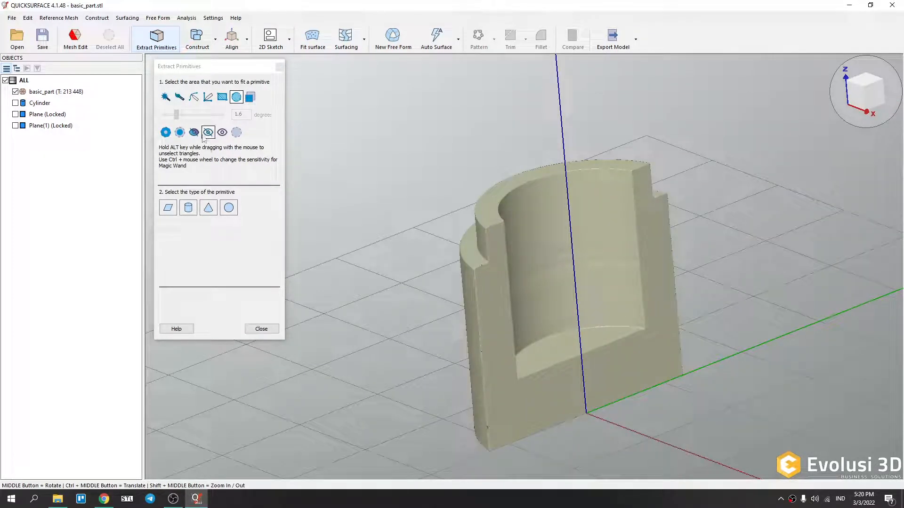
left_click(165, 99)
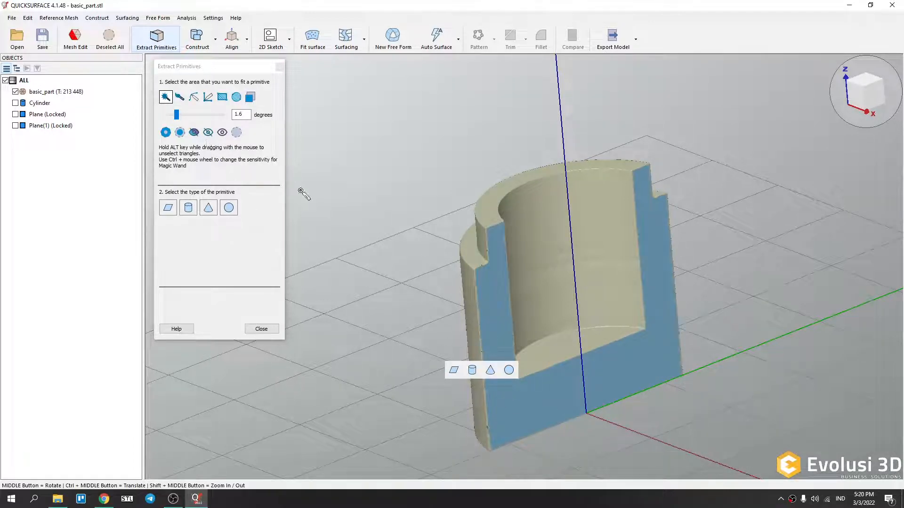
Zoom in on the cut face's edge and fine-tune the magic wand sensitivity to 0.64 degrees.
scroll(513, 328, "down", 3)
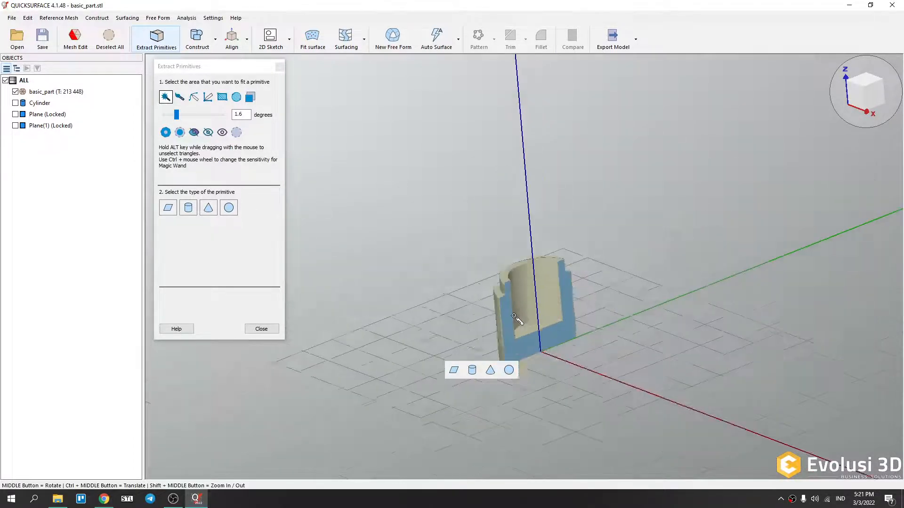
scroll(514, 323, "up", 8)
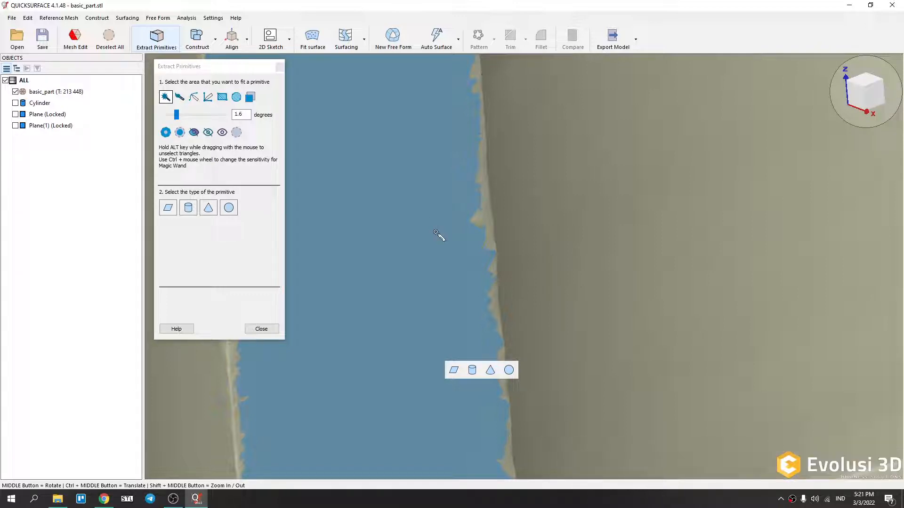
scroll(437, 234, "down", 5, "ctrl")
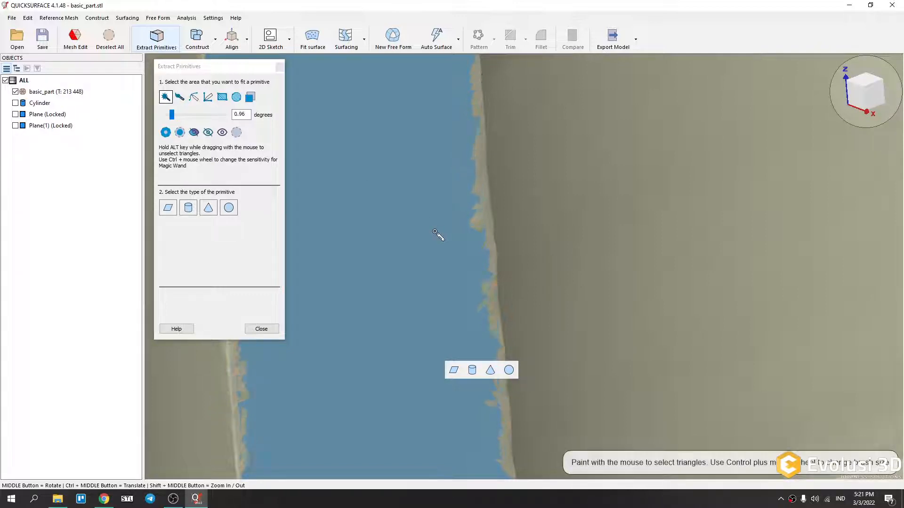
scroll(437, 234, "up", 4, "ctrl")
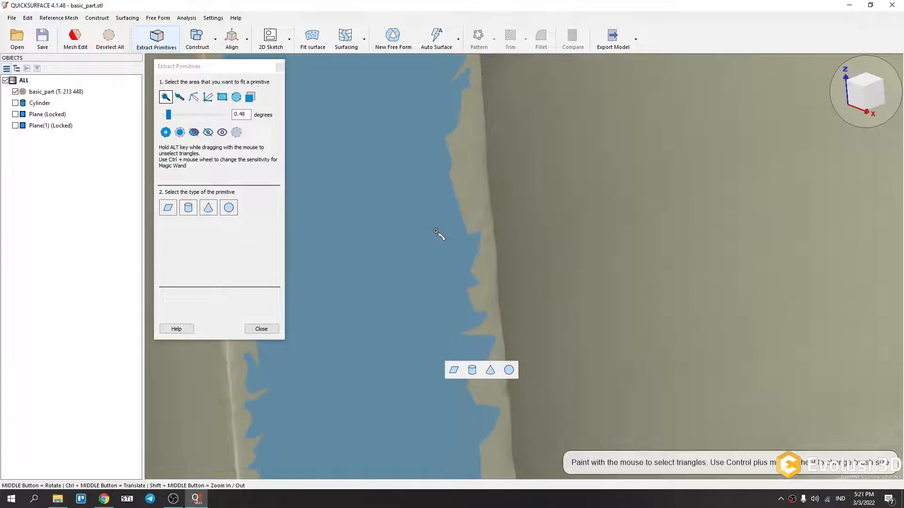
scroll(437, 233, "down", 2, "ctrl")
scroll(437, 233, "up", 3, "ctrl")
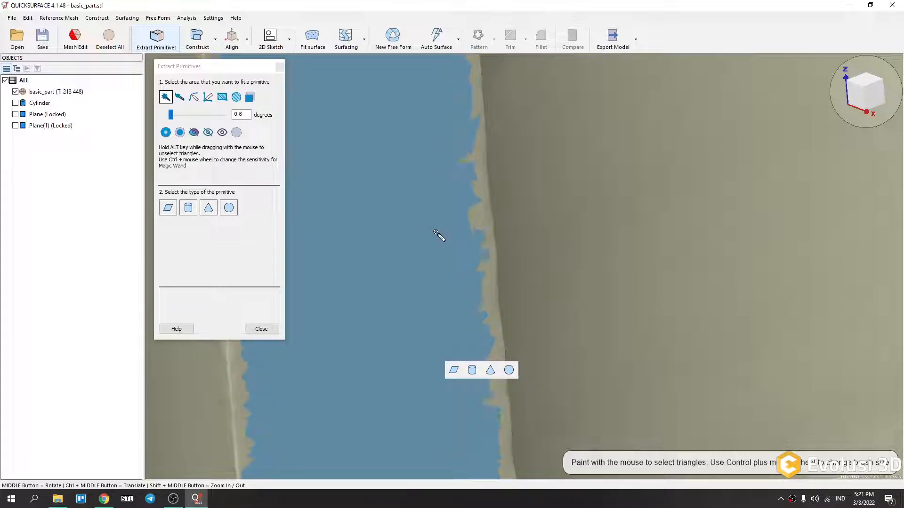
scroll(437, 233, "down", 1, "ctrl")
scroll(437, 235, "down", 2, "ctrl")
scroll(437, 235, "up", 1, "ctrl")
scroll(436, 232, "down", 6)
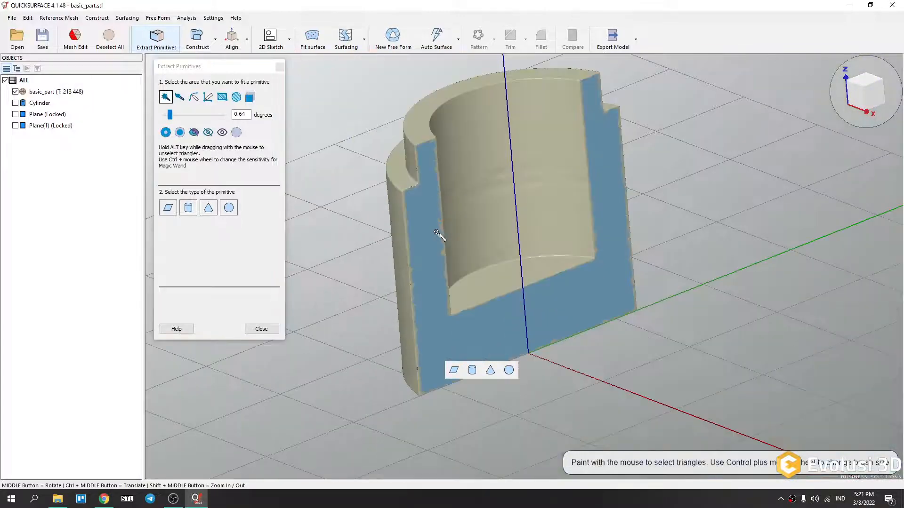
Lower the magic wand tolerance to 0.08 degrees and enlarge the currently selected area.
left_click(172, 116)
left_click_drag(172, 117, 171, 119)
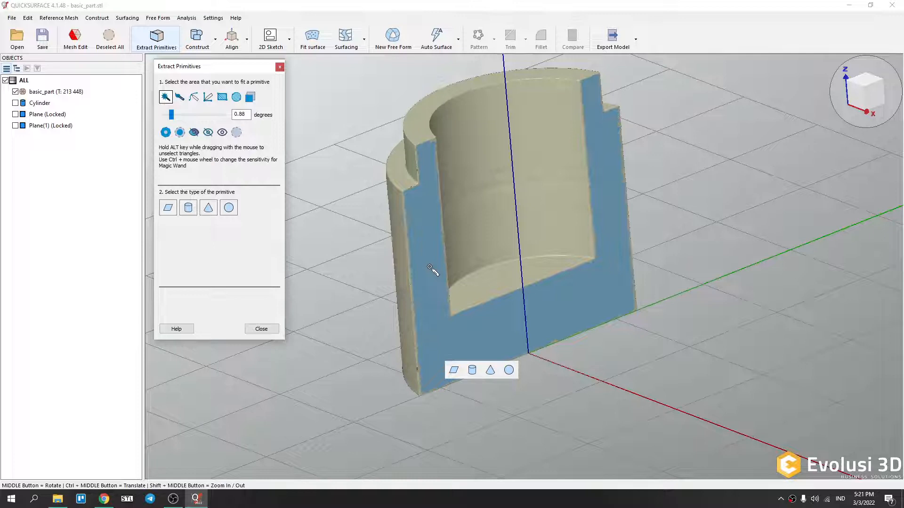
scroll(431, 269, "down", 5, "ctrl")
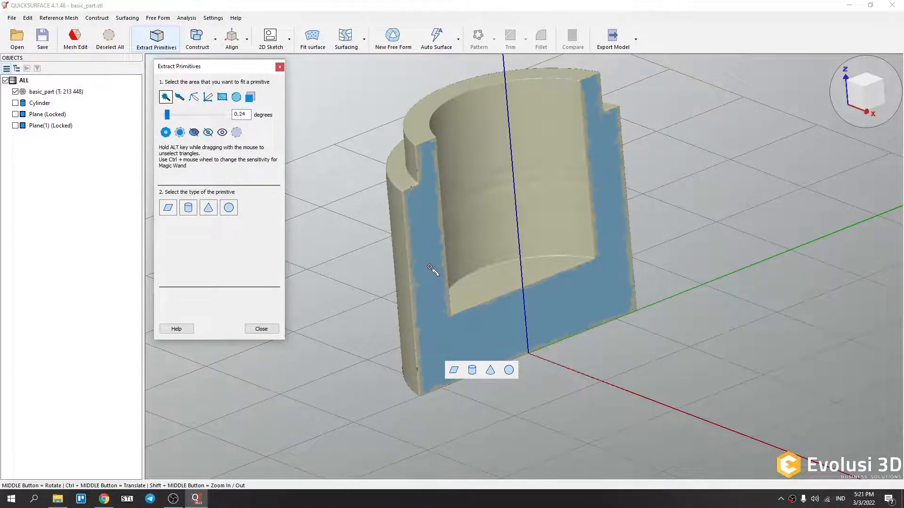
scroll(435, 264, "up", 6)
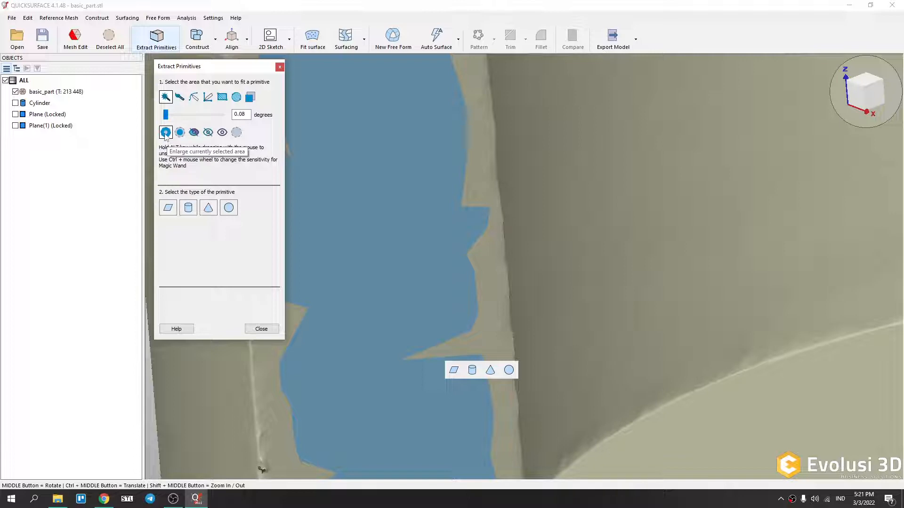
left_click(165, 133)
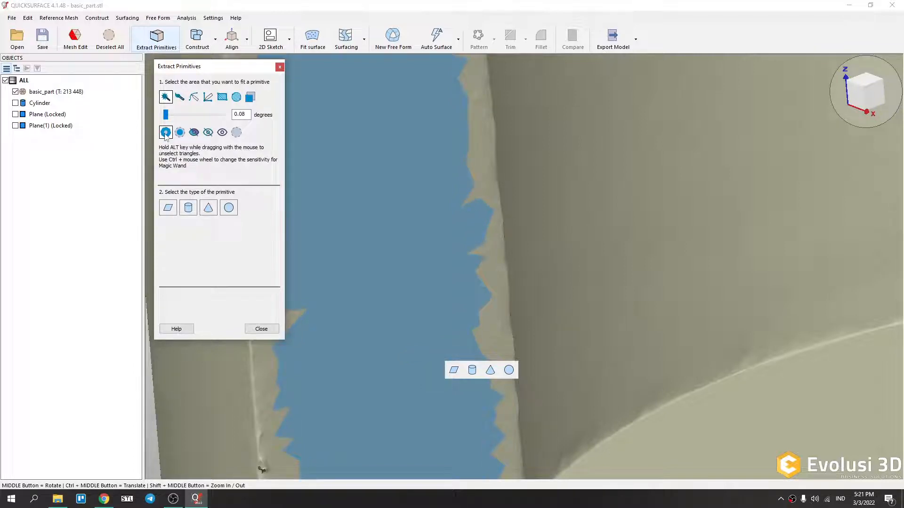
Enlarge the selected area of the cut face three more times.
left_click(165, 132)
left_click(166, 132)
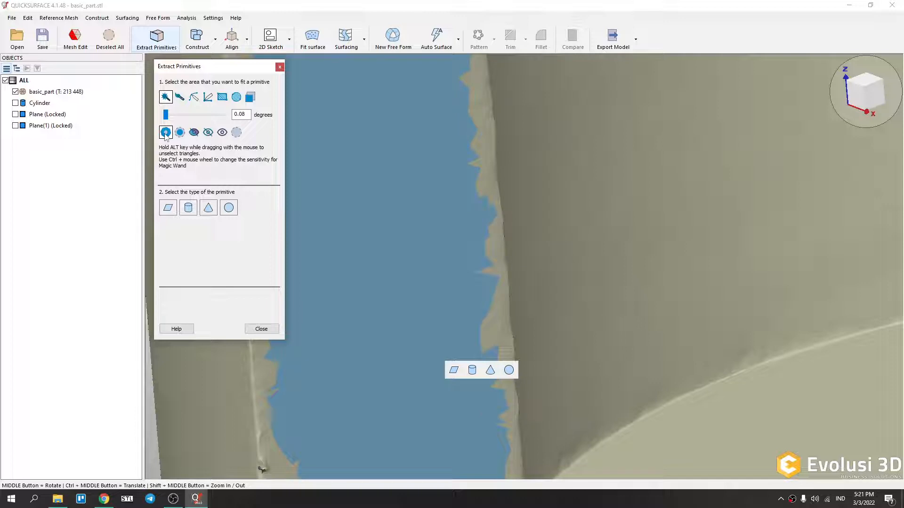
left_click(166, 133)
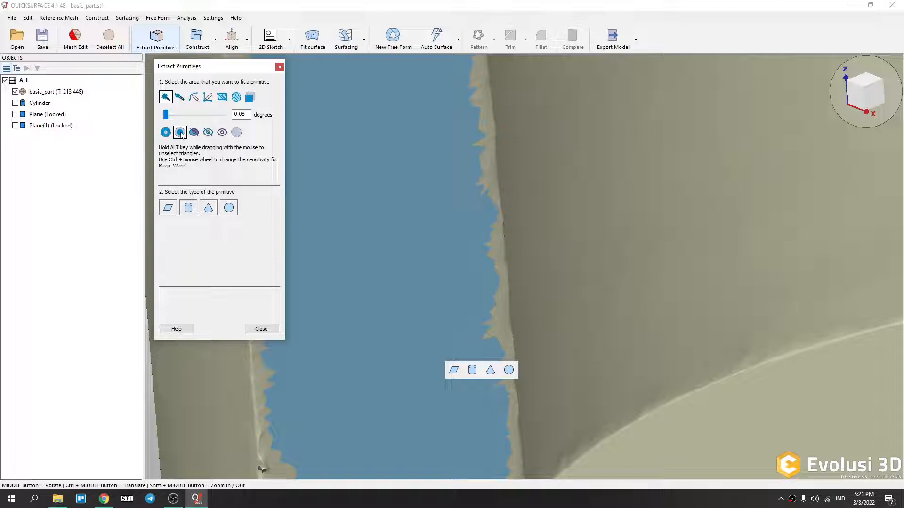
Shrink the selected area of the cut face by four steps.
left_click(181, 133)
left_click(180, 133)
left_click(180, 133)
left_click(180, 133)
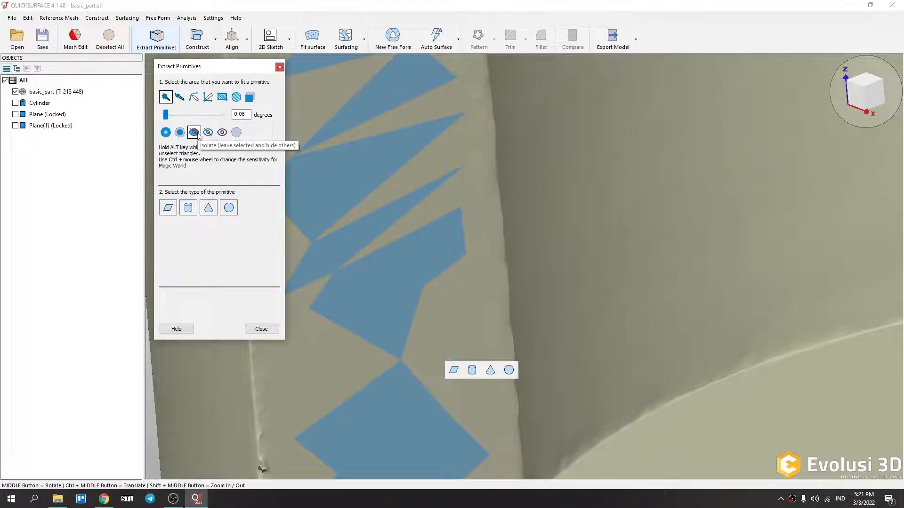
Isolate the selected triangles, hiding the rest of the mesh.
scroll(384, 198, "down", 6)
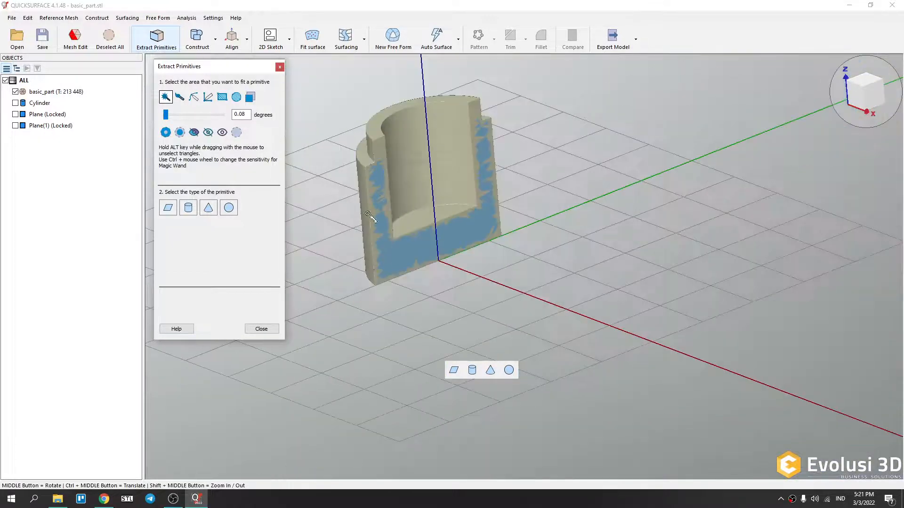
scroll(395, 251, "up", 4)
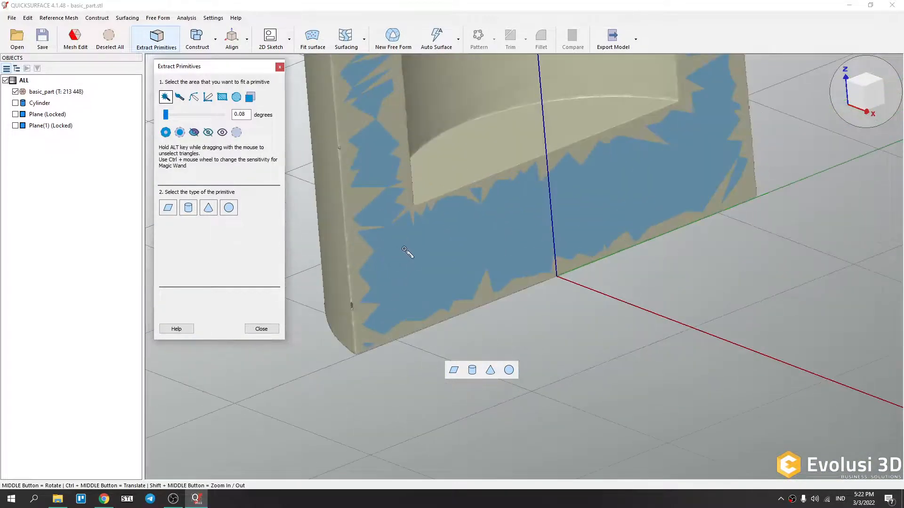
scroll(410, 252, "down", 1)
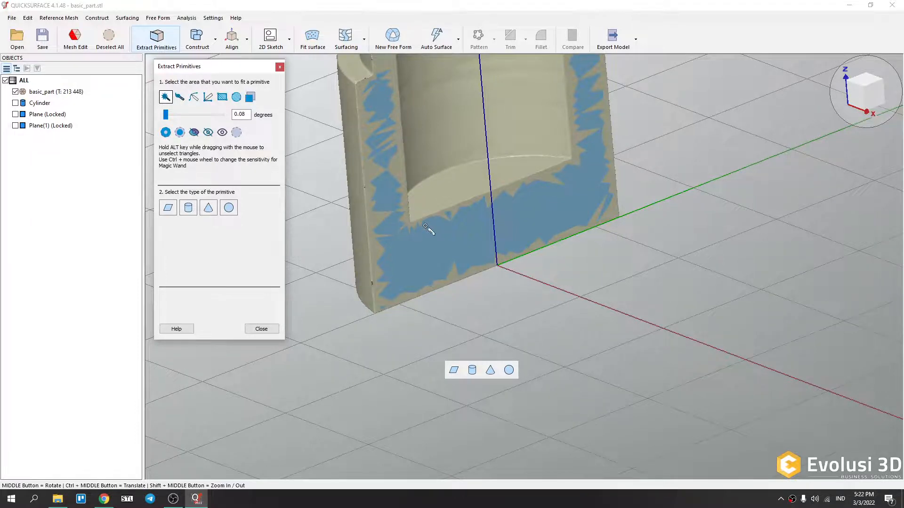
middle_click_drag(431, 270, 165, 97)
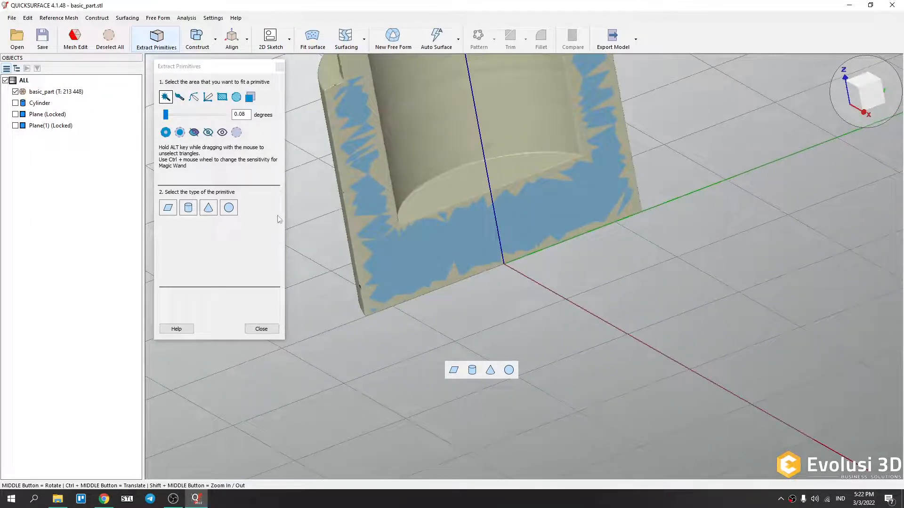
left_click(193, 133)
middle_click_drag(461, 274, 415, 269)
scroll(587, 220, "down", 3)
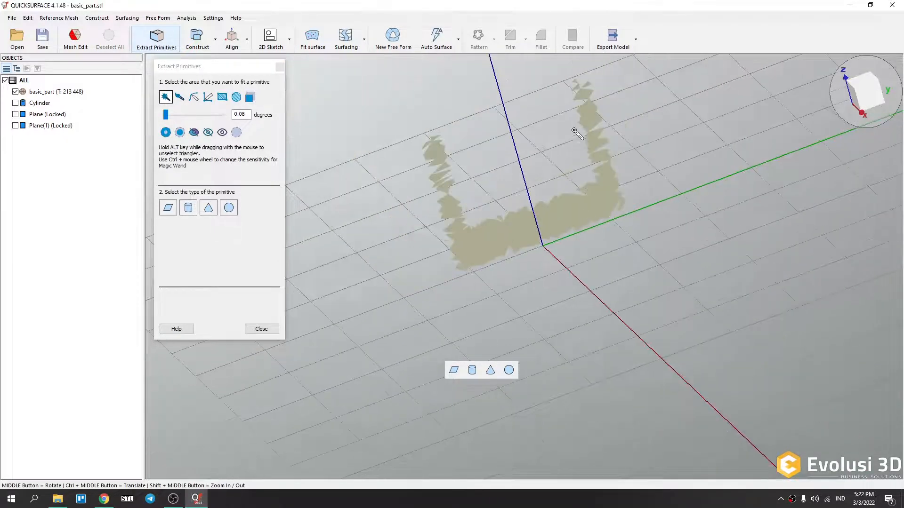
Show all hidden triangles of the mesh again.
scroll(561, 108, "up", 6)
scroll(561, 108, "down", 3)
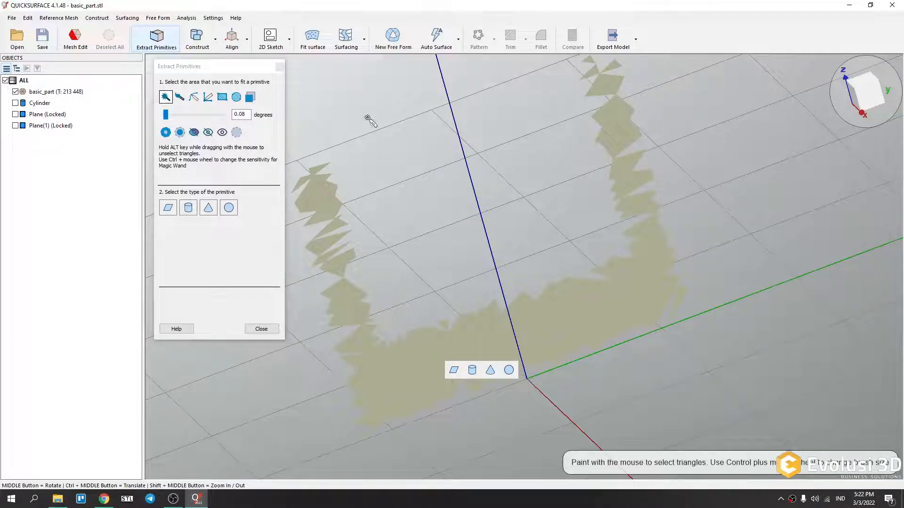
left_click(227, 137)
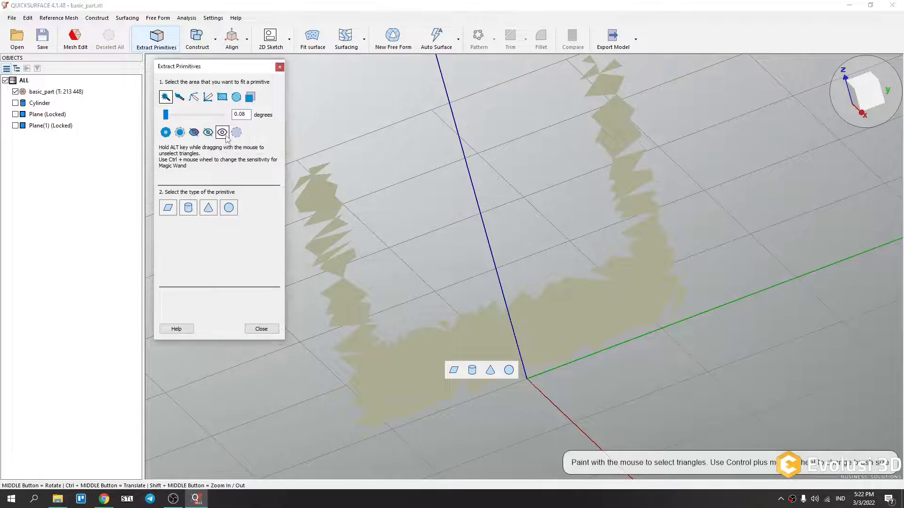
middle_click_drag(520, 311, 576, 262)
left_click(446, 387)
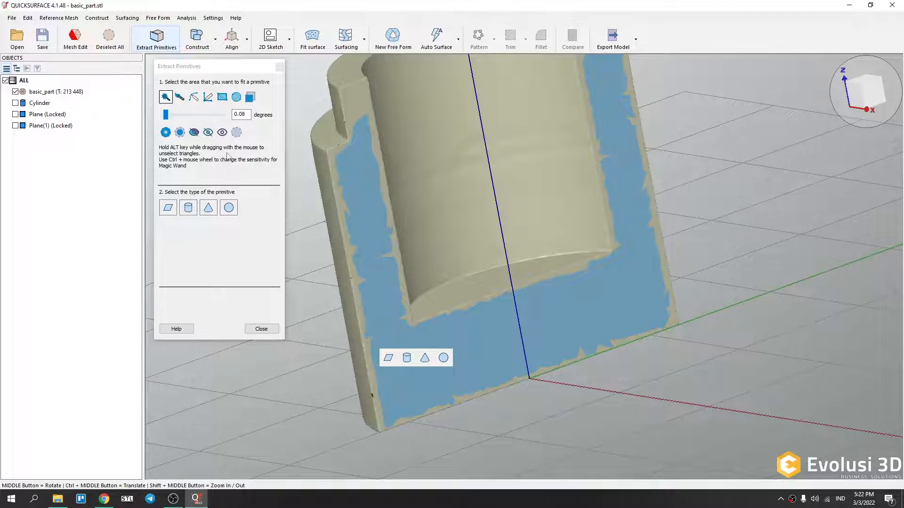
Hide the selected triangles, then show all hidden triangles again.
left_click(208, 133)
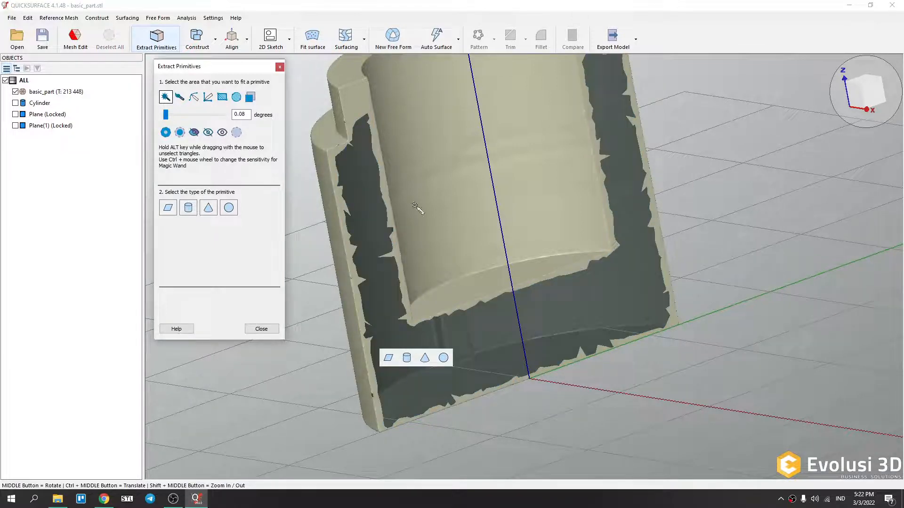
mouse_move(487, 281)
middle_mouse_down()
mouse_move(609, 313)
mouse_move(525, 393)
mouse_move(588, 306)
middle_mouse_up()
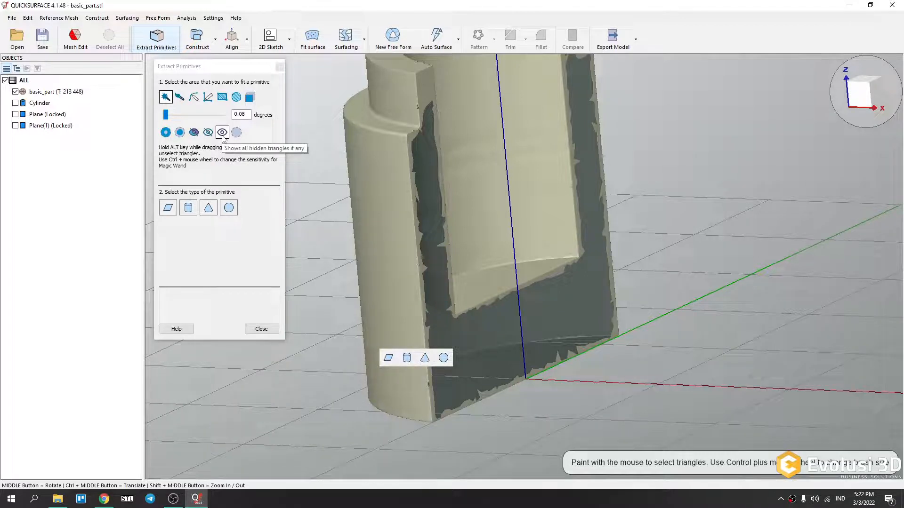
left_click(222, 132)
Reselect the planar cut face with the magic wand.
scroll(541, 303, "down", 5)
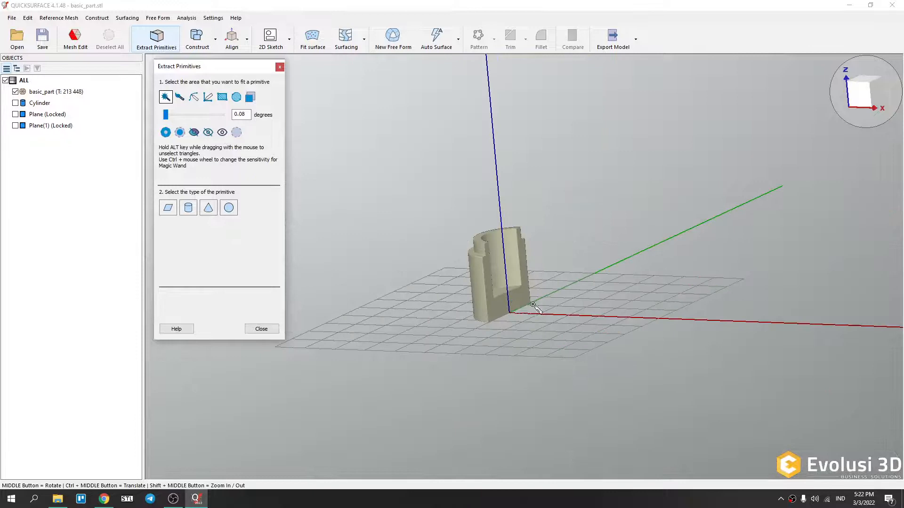
middle_click_drag(541, 303, 435, 317)
scroll(436, 317, "down", 2)
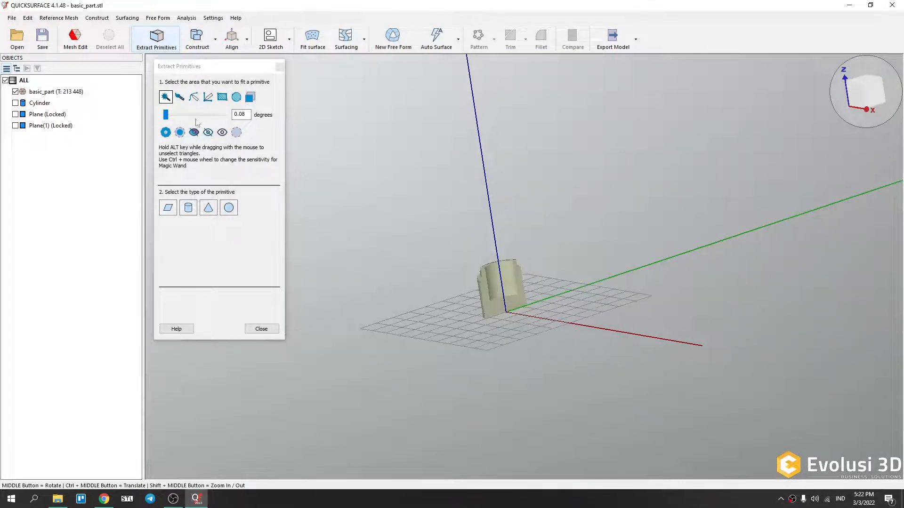
scroll(521, 320, "up", 5)
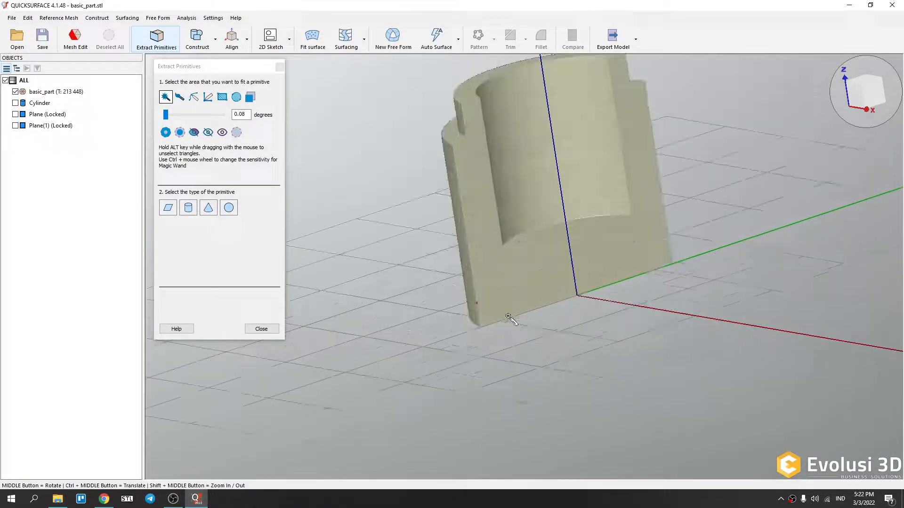
scroll(535, 346, "down", 3)
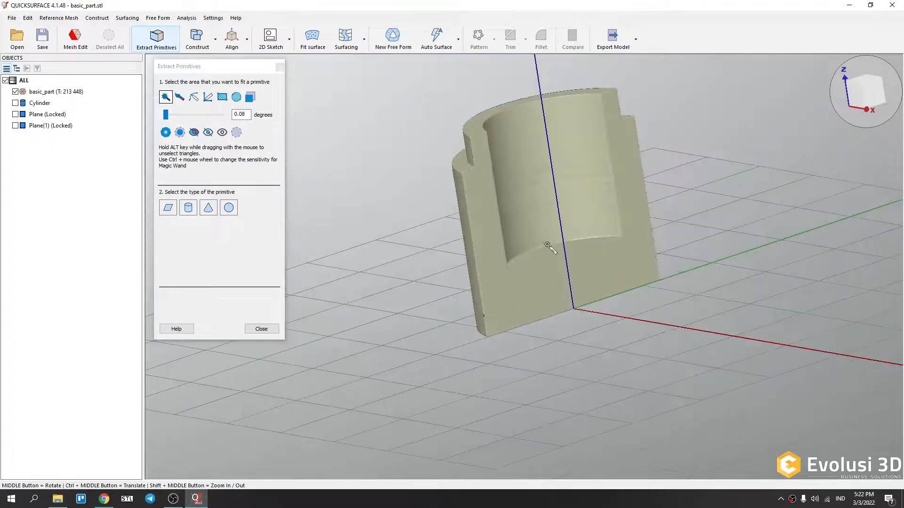
scroll(541, 191, "up", 4)
left_click(505, 359)
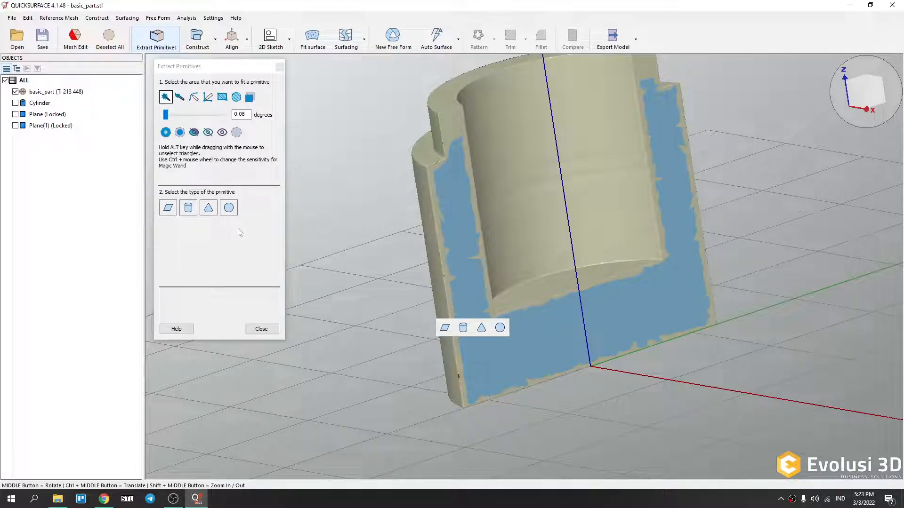
Fit a plane to the selected cut face and constrain it Parallel to Bottom (OXY).
left_click(445, 327)
middle_click_drag(367, 260, 419, 269)
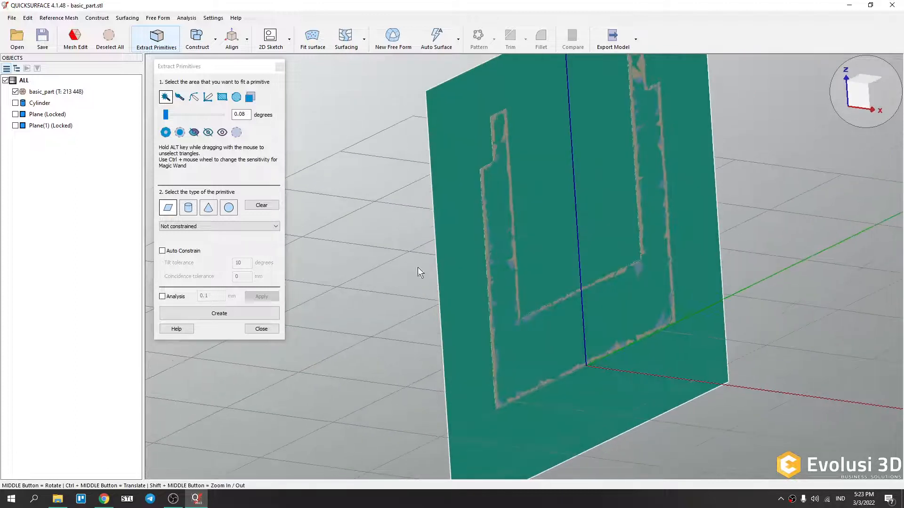
left_click(250, 227)
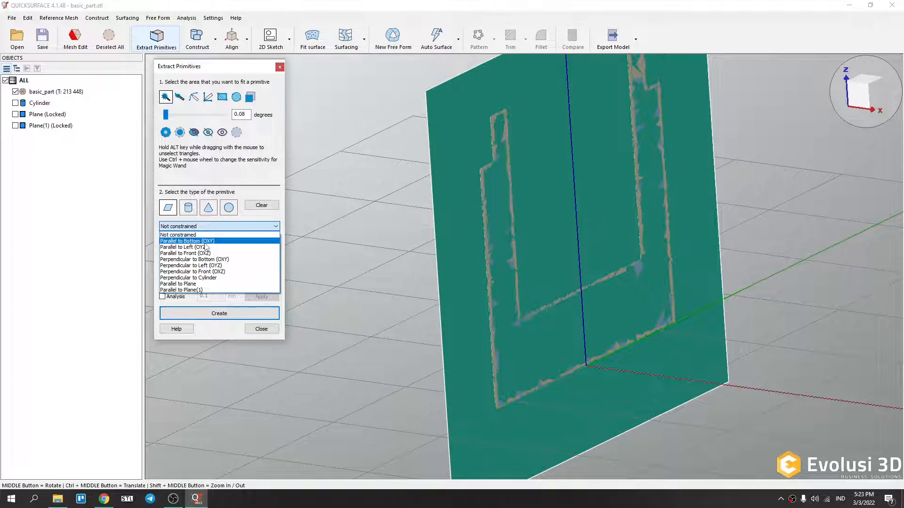
scroll(405, 255, "down", 4)
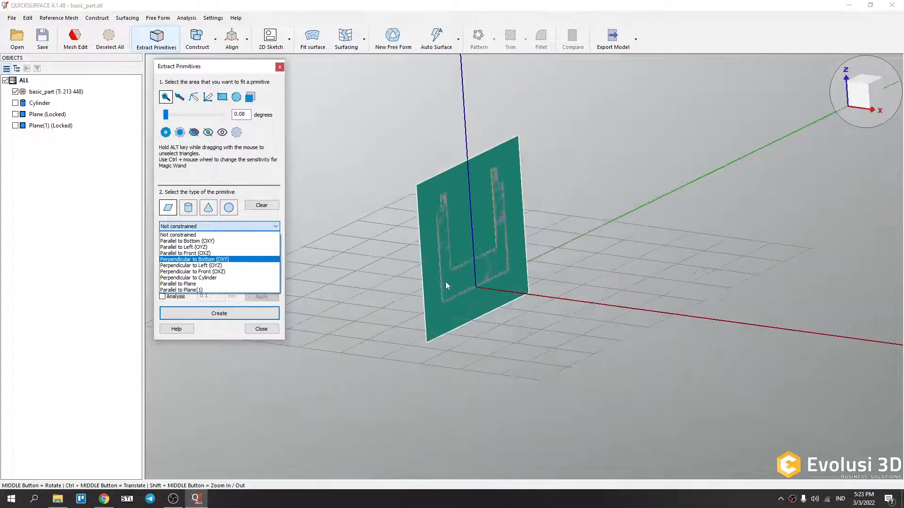
scroll(452, 290, "up", 4)
left_click(201, 241)
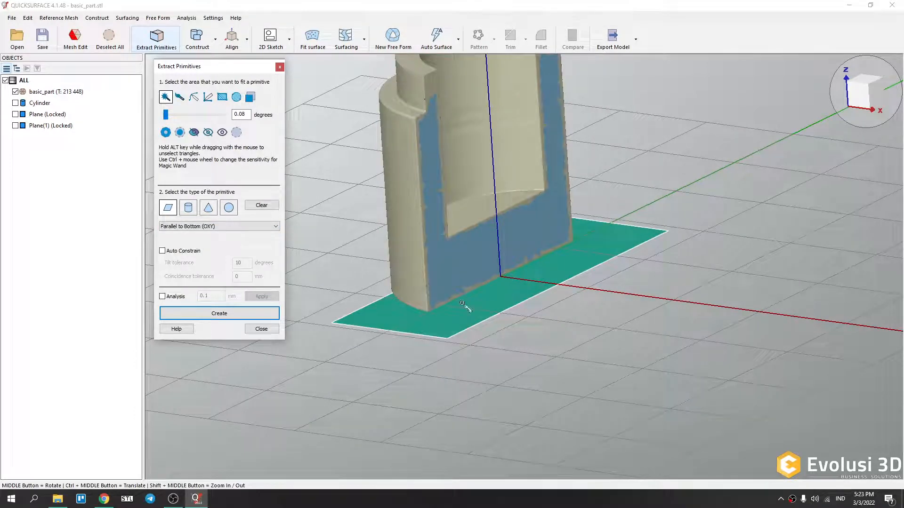
Switch the plane constraint to Perpendicular to Bottom (OXY), then to Perpendicular to Front (OXZ).
left_click(234, 228)
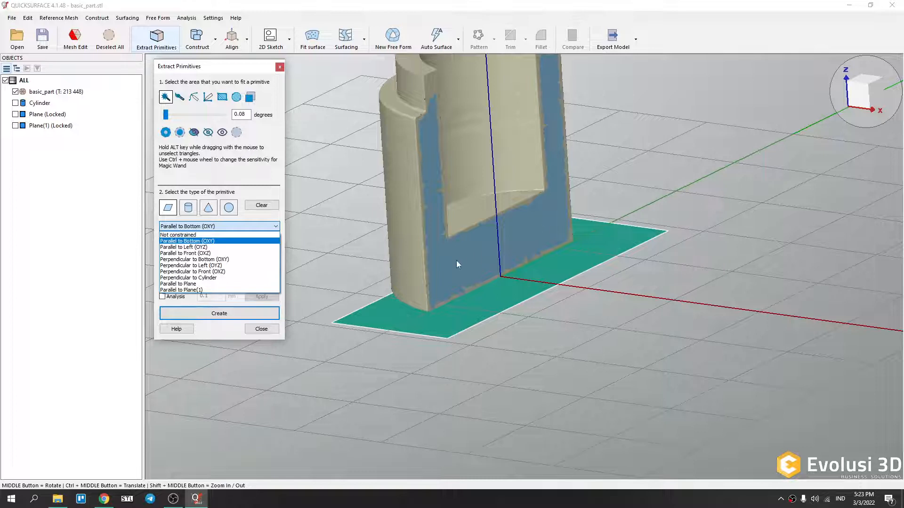
left_click(205, 259)
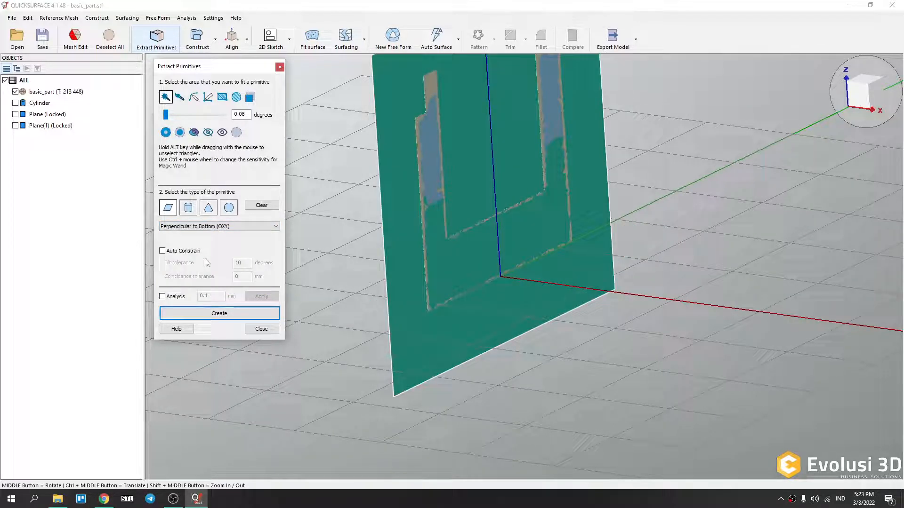
left_click(219, 228)
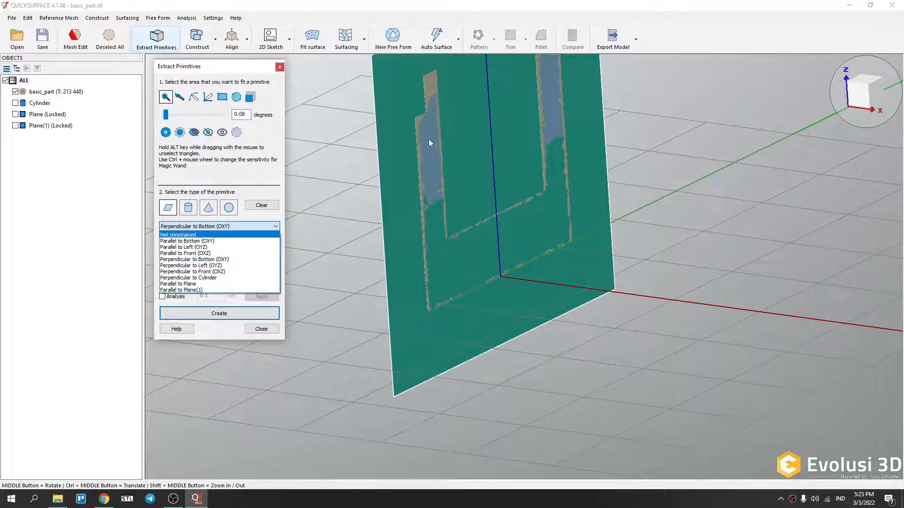
left_click(191, 272)
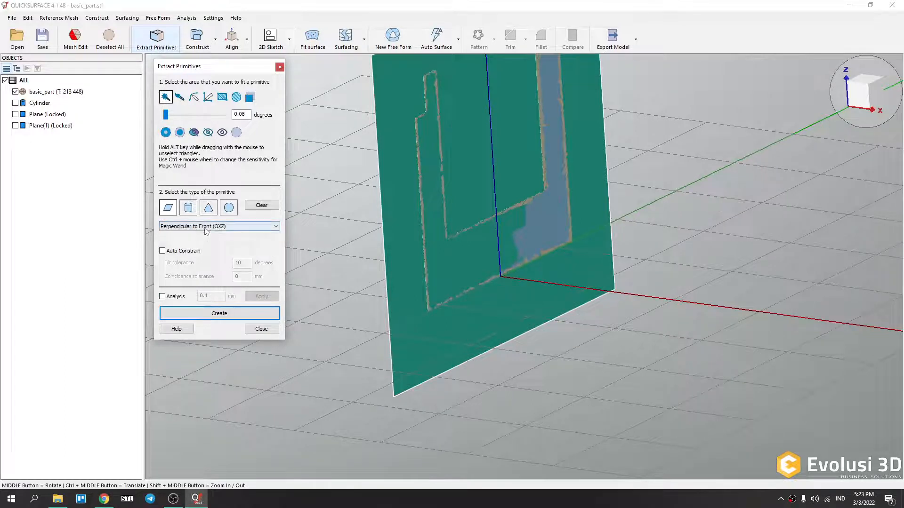
Change the plane constraint to Perpendicular to Left (OYZ).
left_click(207, 227)
left_click(199, 269)
middle_click_drag(575, 255, 535, 242)
scroll(524, 303, "down", 4)
scroll(516, 257, "up", 5)
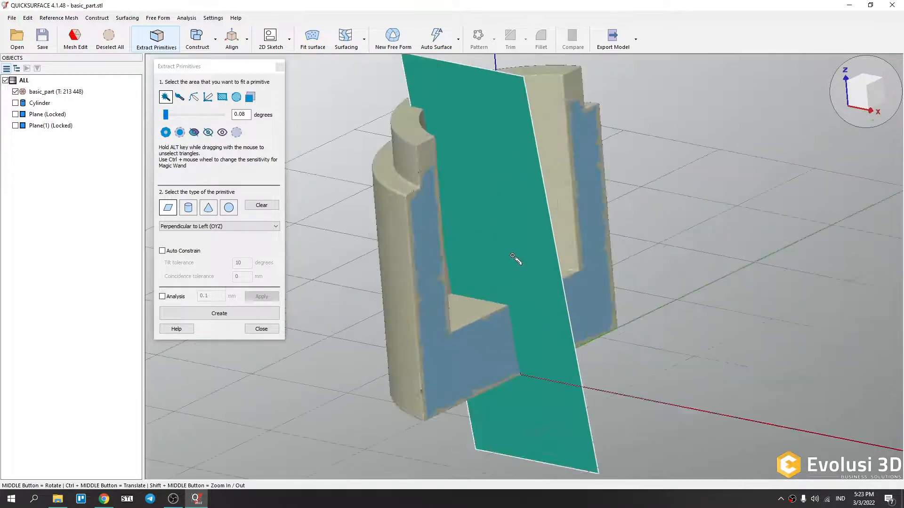
Enable Auto Constrain for the plane and set the tilt tolerance to 45 degrees.
left_click(162, 251)
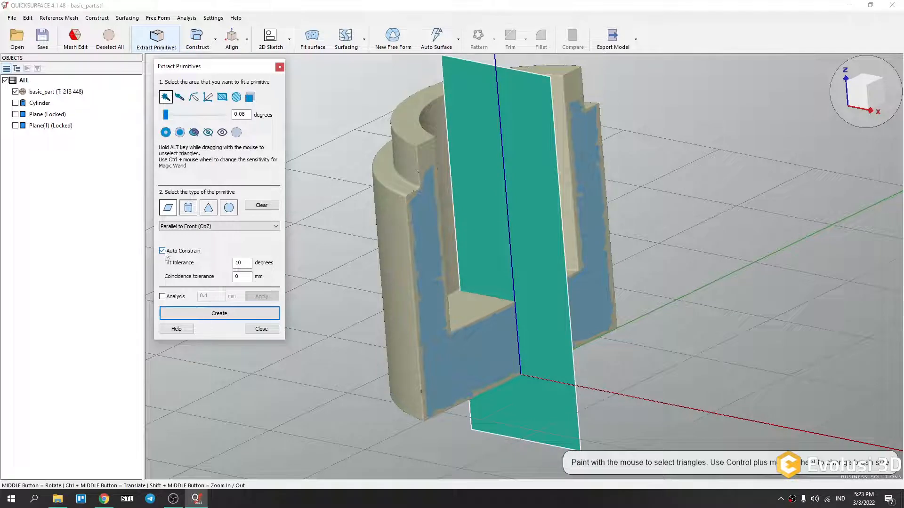
middle_click_drag(490, 257, 304, 270)
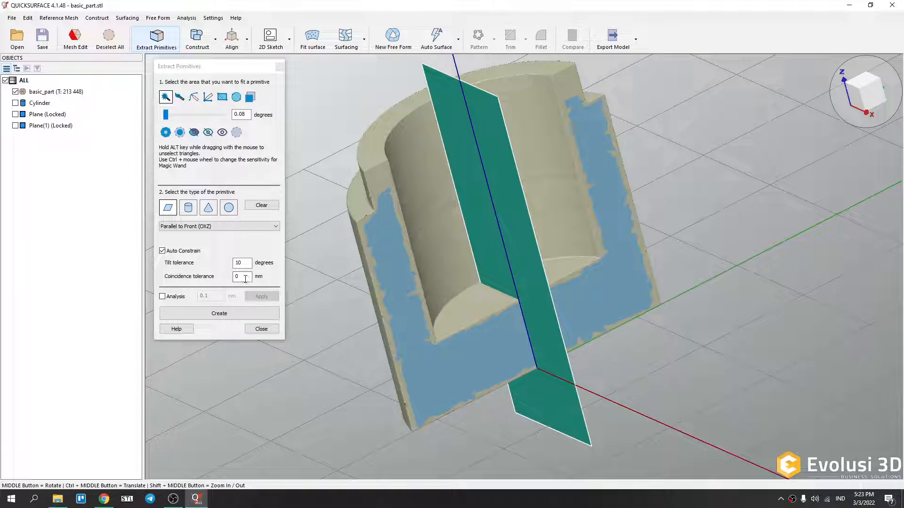
left_click(243, 263)
left_click(245, 280)
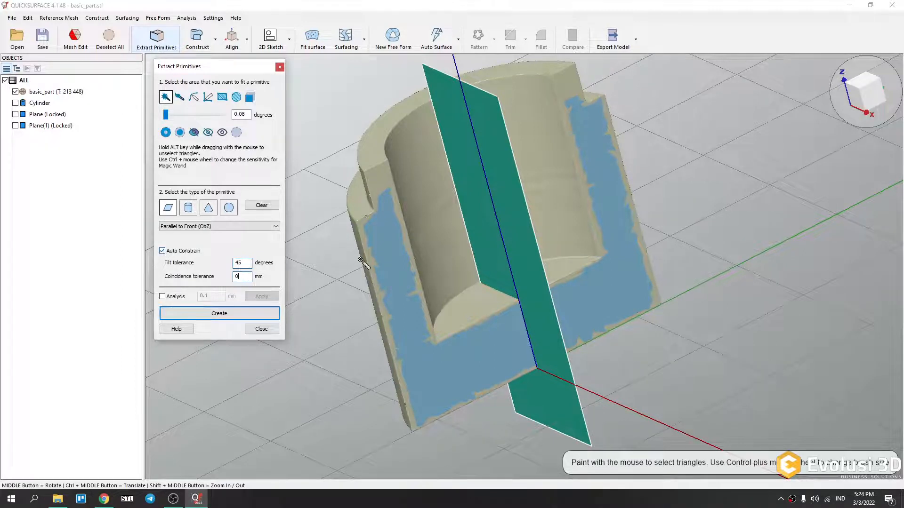
Disable Auto Constrain for the fitted plane.
middle_click_drag(579, 249, 615, 251)
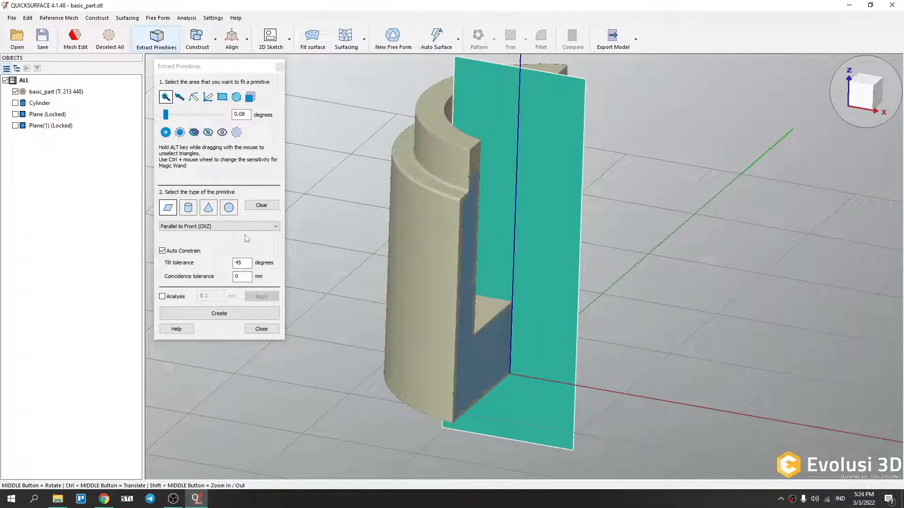
middle_click_drag(541, 208, 473, 258)
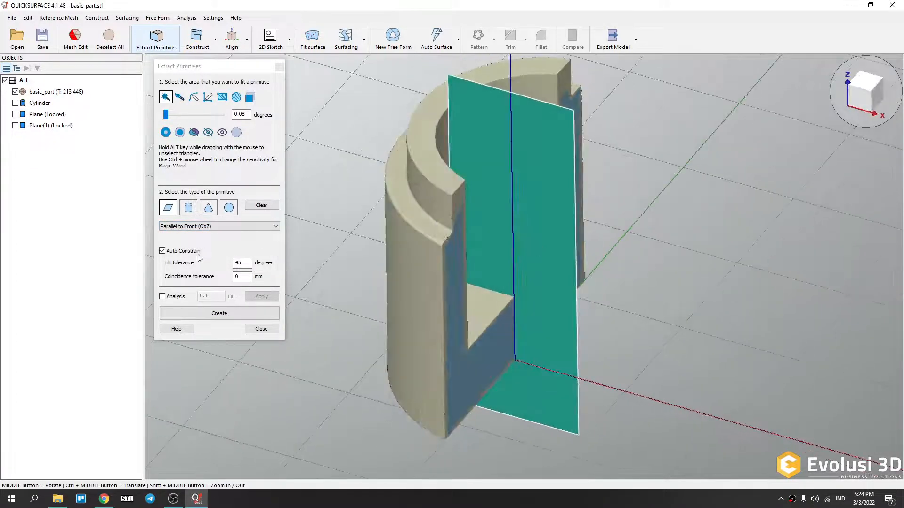
left_click(163, 253)
middle_click_drag(467, 284, 437, 260)
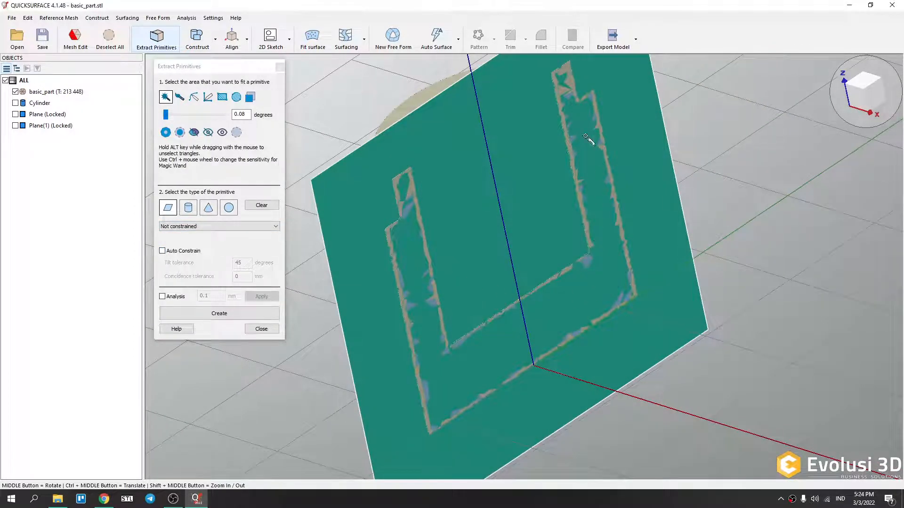
middle_click_drag(447, 241, 637, 286)
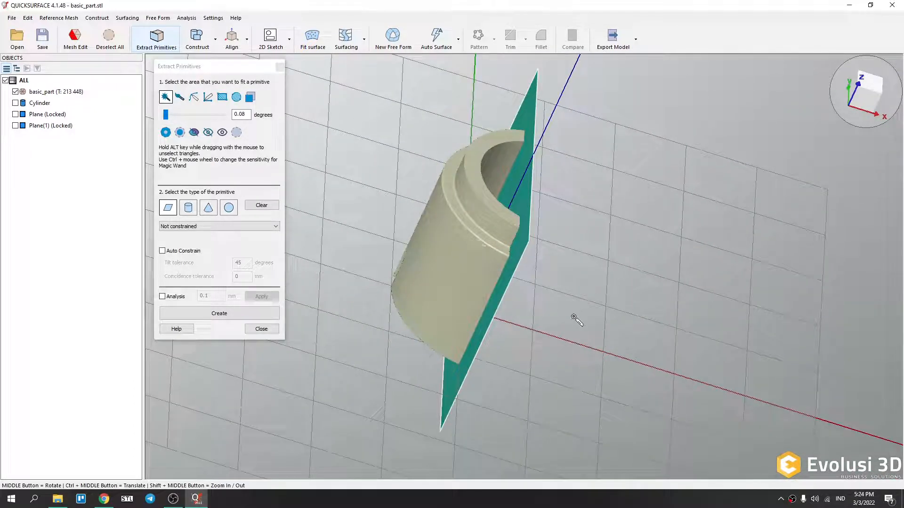
middle_click_drag(497, 343, 359, 287)
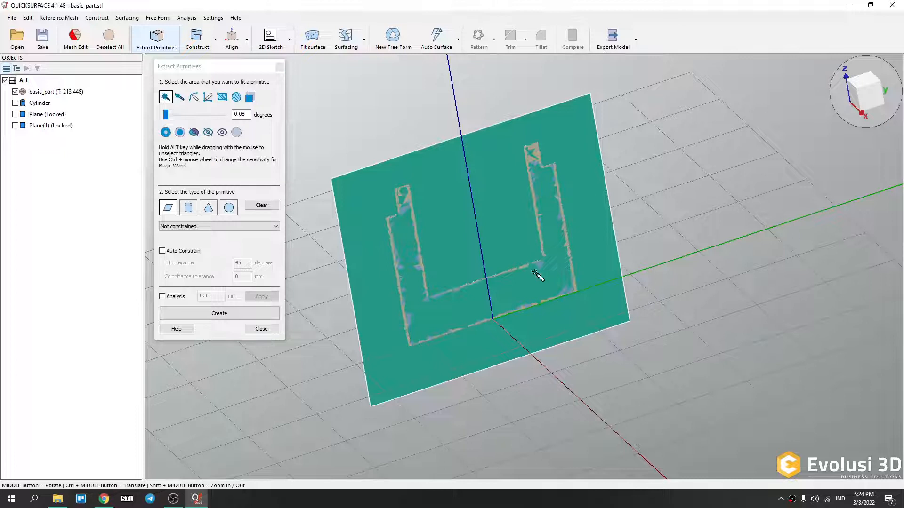
Enable Auto Constrain so the plane snaps parallel to Plane(1), then disable it again.
middle_click_drag(566, 297, 351, 270)
left_click(162, 251)
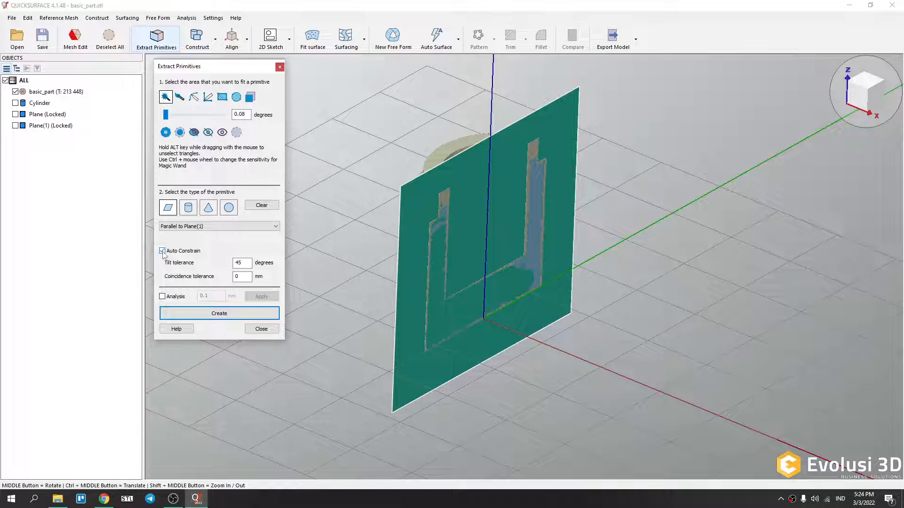
left_click(162, 252)
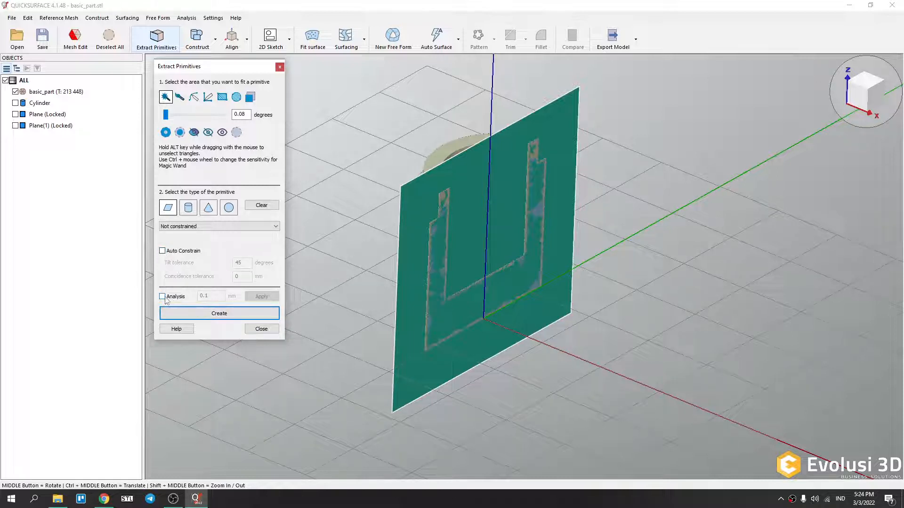
Turn on deviation analysis at 0.1 mm for the fitted plane, inspect it, and create the plane.
left_click(163, 297)
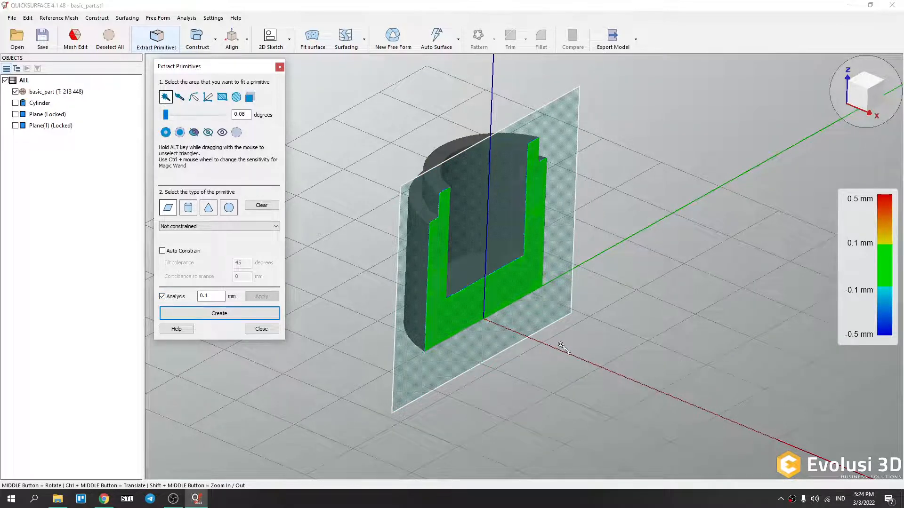
middle_click_drag(443, 203, 371, 262)
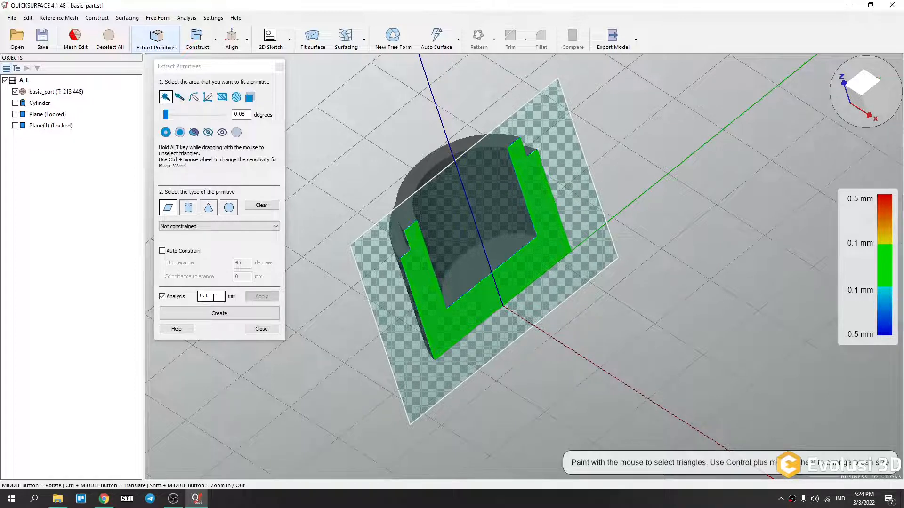
scroll(453, 324, "up", 4)
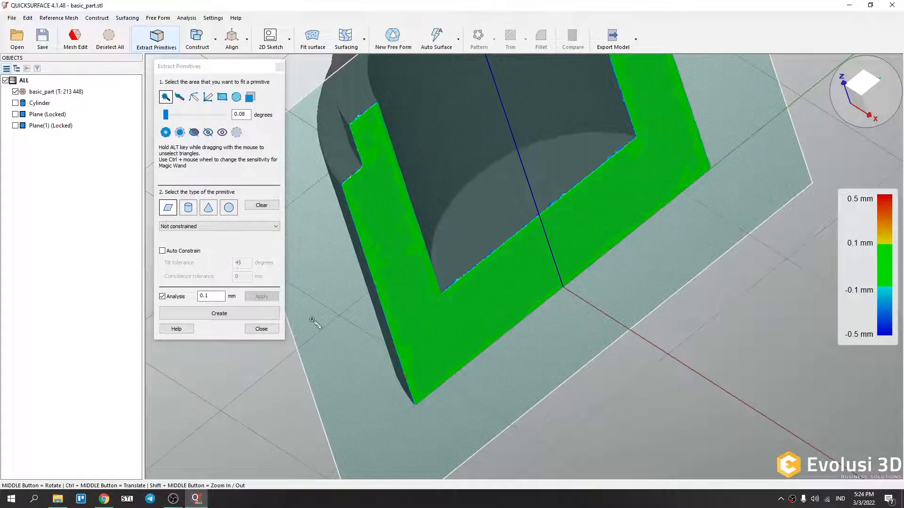
scroll(603, 301, "down", 4)
middle_click_drag(656, 293, 344, 375)
left_click(225, 315)
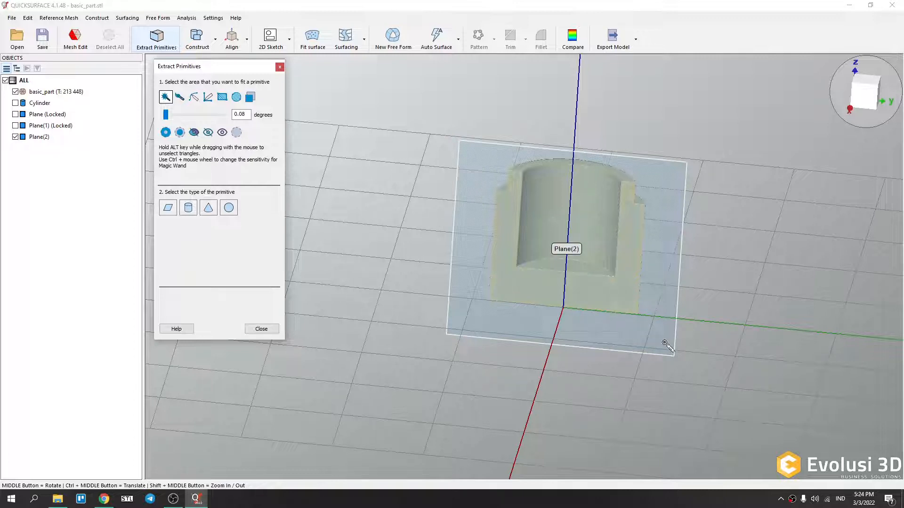
Select the outer cylindrical surface with the magic wand at 1.28 degrees sensitivity and fit a cylinder to it.
middle_click_drag(384, 368, 422, 308)
middle_click_drag(363, 391, 477, 330)
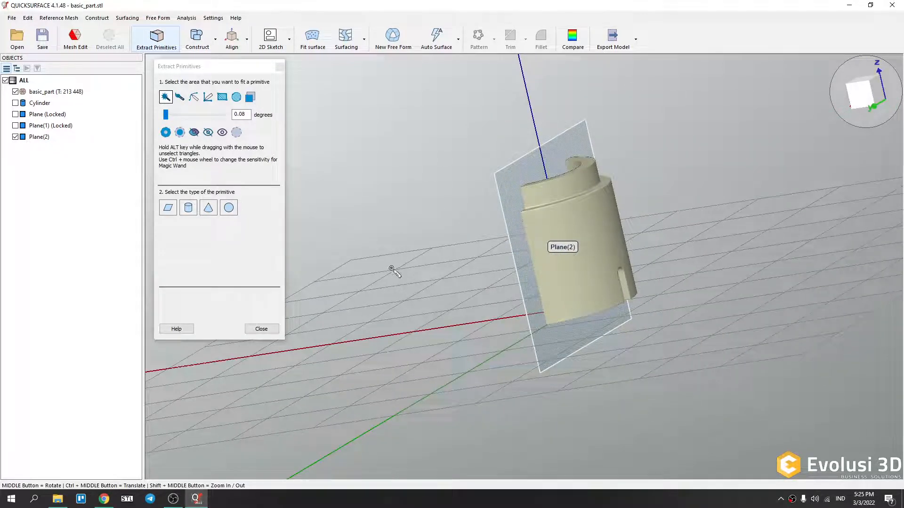
middle_click_drag(369, 260, 414, 309)
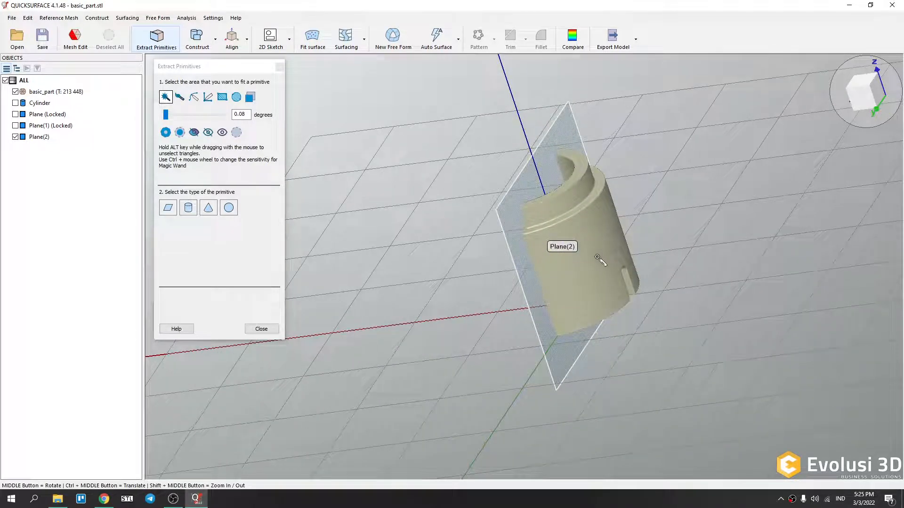
left_click(606, 280)
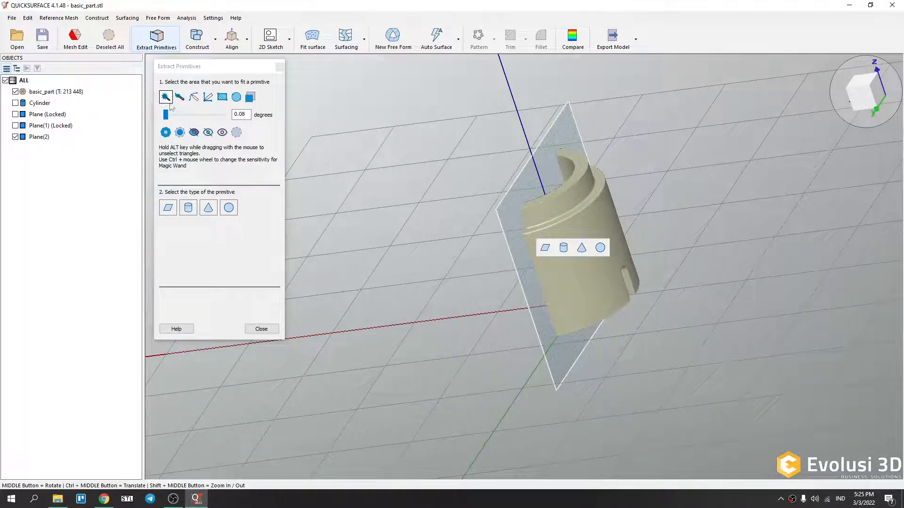
left_click_drag(166, 115, 177, 119)
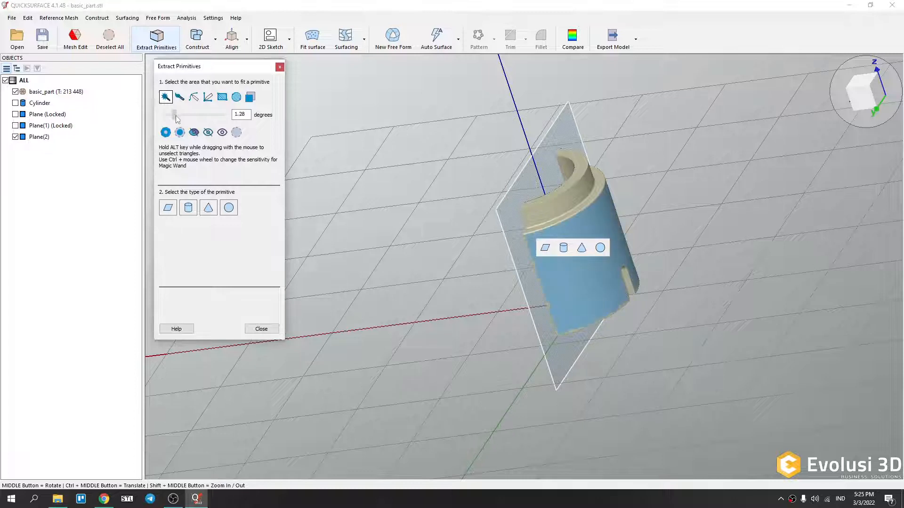
middle_click_drag(632, 323, 681, 302)
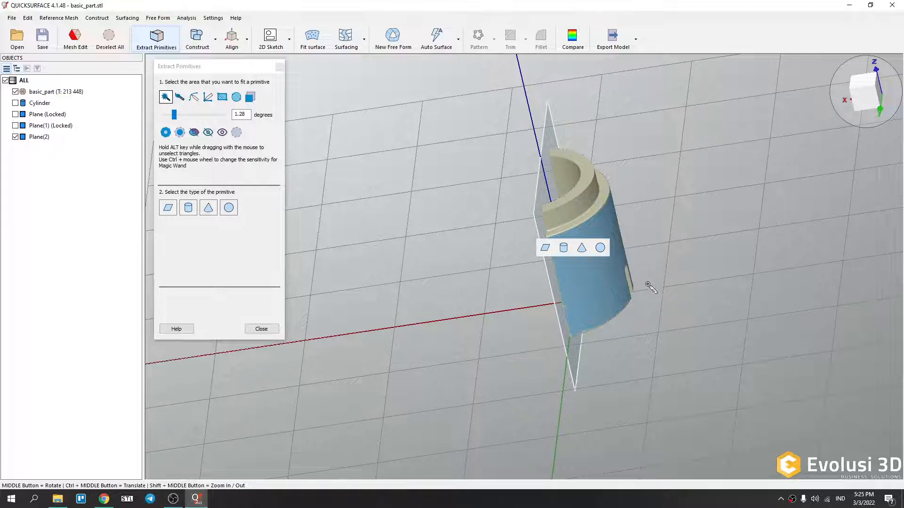
left_click(564, 250)
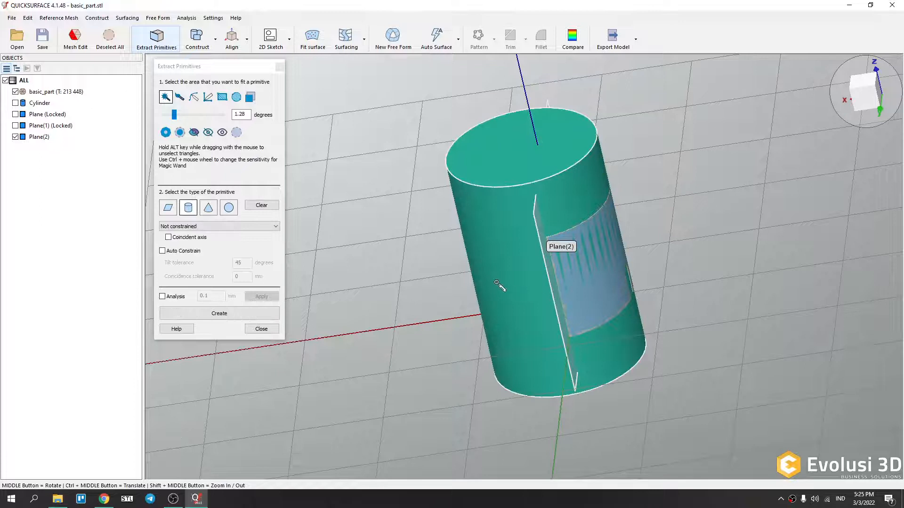
Review the cylinder constraint options, keeping it Not constrained.
middle_click_drag(533, 289, 673, 288)
left_click(244, 227)
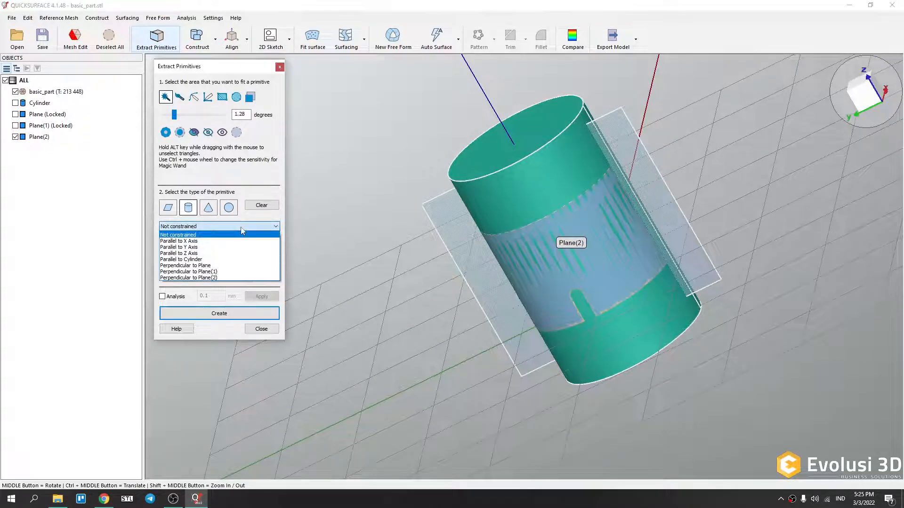
left_click(188, 236)
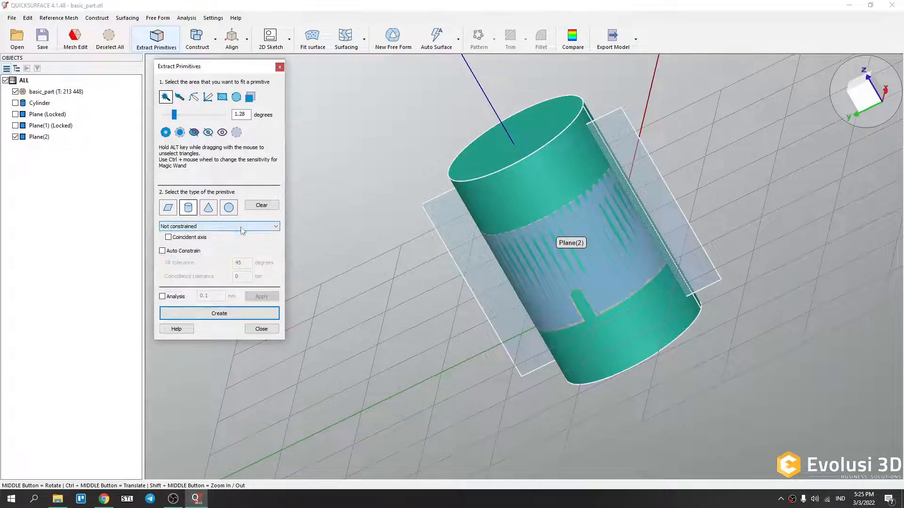
Turn on deviation analysis for the fitted cylinder, inspect the colour map around the part, and create the cylinder.
left_click(163, 296)
middle_click_drag(530, 271, 661, 259)
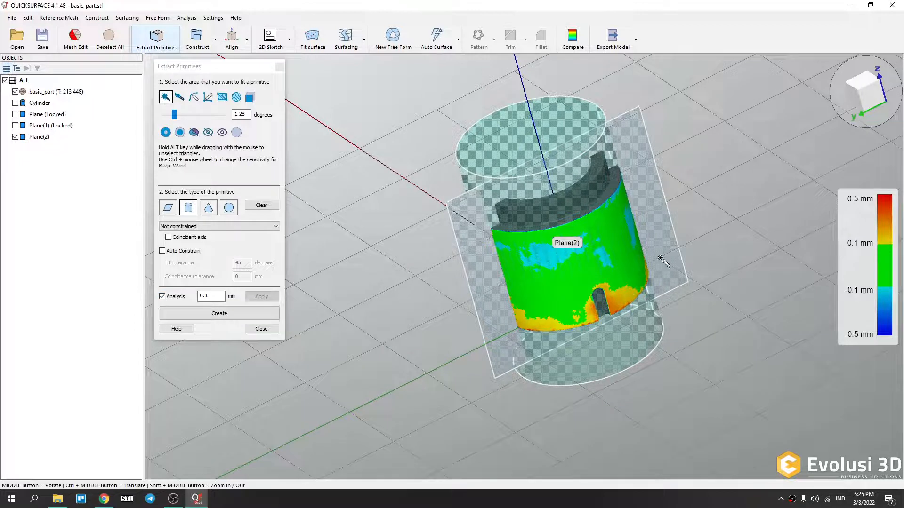
middle_click_drag(573, 289, 550, 326)
scroll(554, 329, "up", 5)
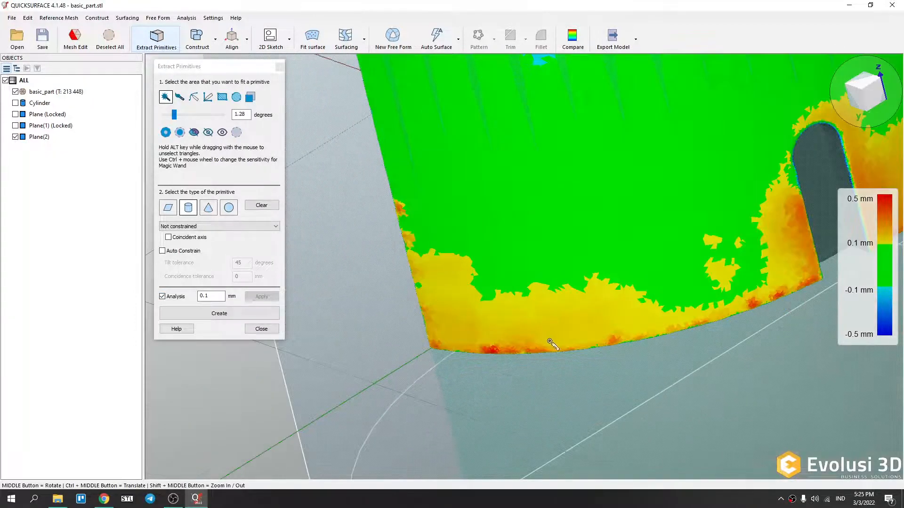
scroll(553, 338, "down", 5)
middle_click_drag(642, 319, 480, 327)
middle_click_drag(715, 289, 697, 315)
middle_click_drag(596, 313, 637, 288)
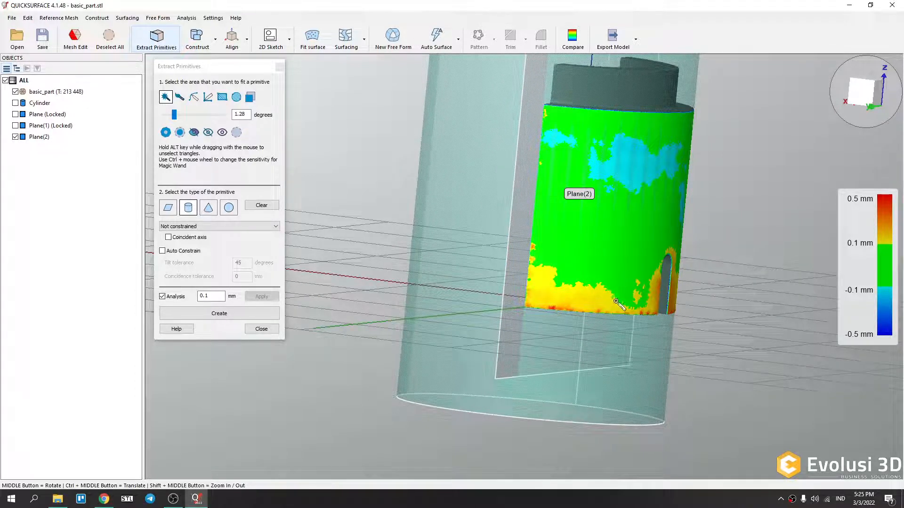
middle_click_drag(600, 286, 715, 293)
middle_click_drag(601, 299, 555, 253)
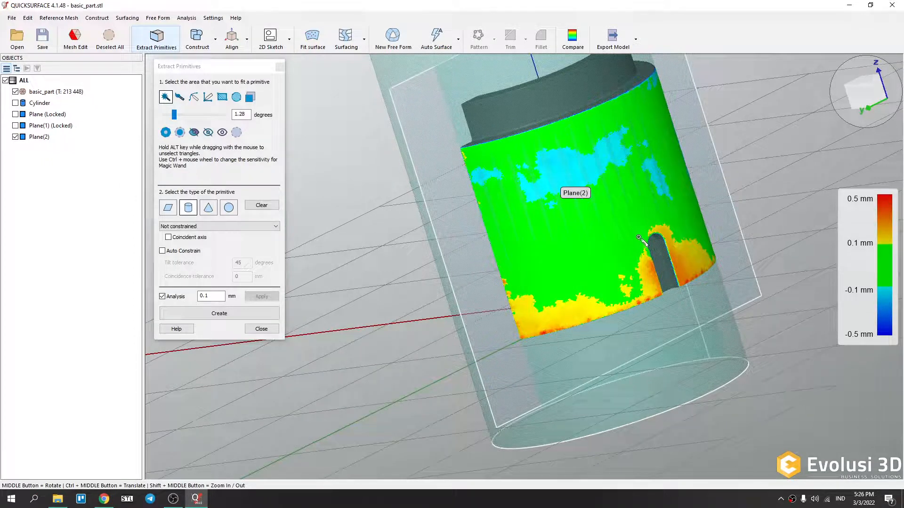
middle_click_drag(704, 225, 658, 390)
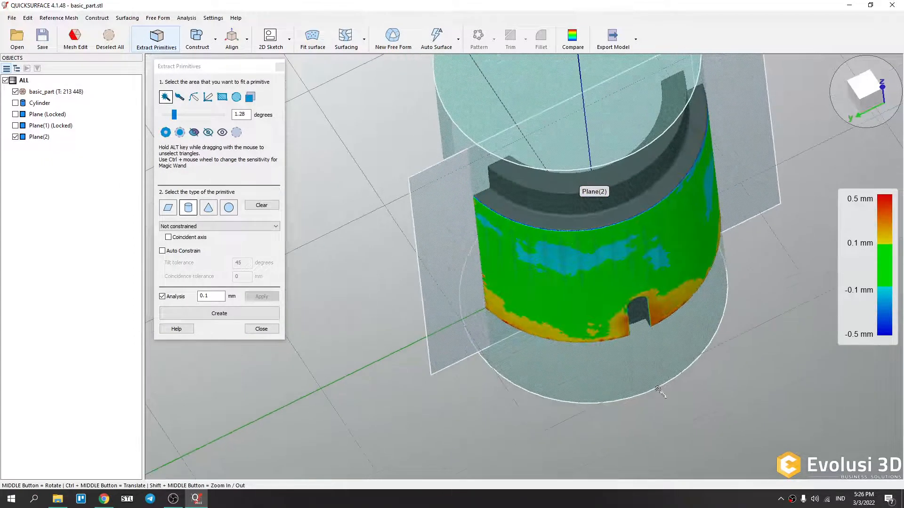
middle_click_drag(711, 242, 374, 299)
left_click(262, 313)
Close Extract Primitives and hide the new Cylinder(1) and Plane(2) in the object list.
middle_click_drag(621, 290, 573, 267)
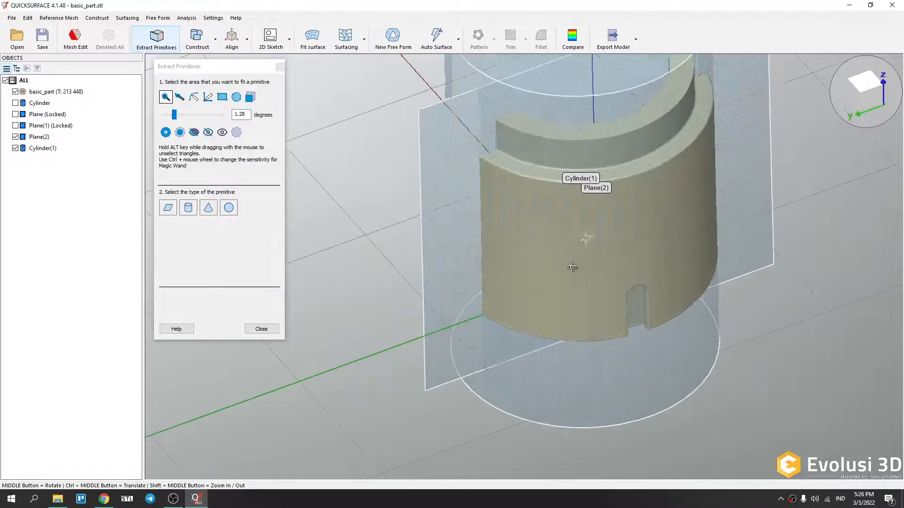
left_click(250, 332)
middle_click_drag(526, 288, 594, 224)
scroll(589, 270, "down", 5)
scroll(589, 240, "up", 4)
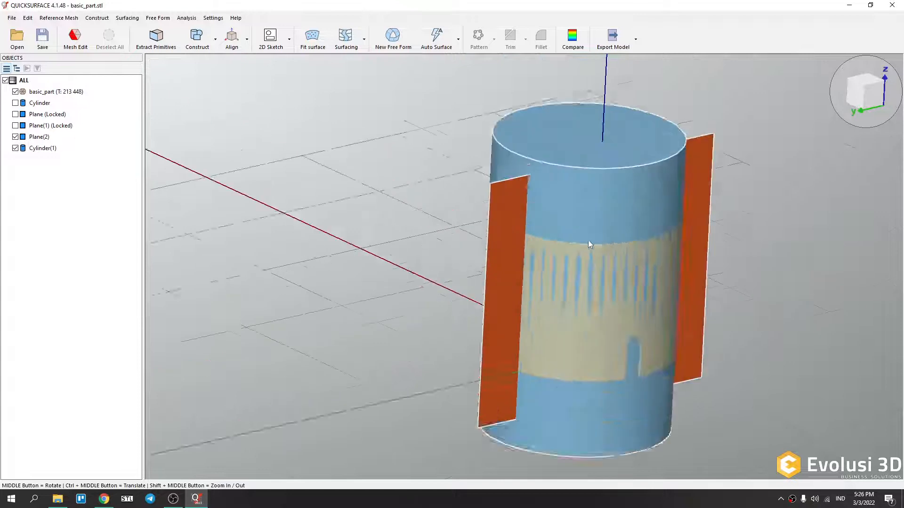
scroll(589, 244, "up", 3)
middle_click_drag(604, 289, 173, 303)
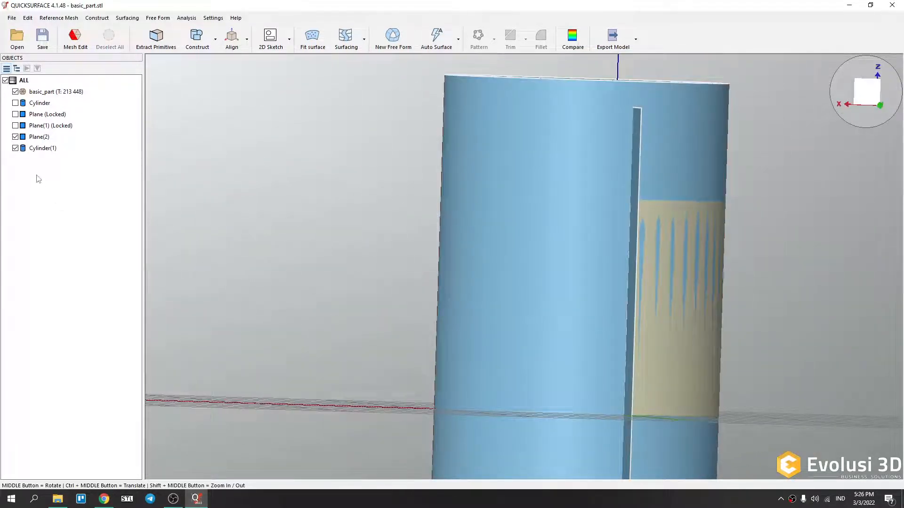
left_click(15, 148)
left_click(15, 136)
Select Plane(2) in the object list to inspect it on the part.
scroll(515, 238, "down", 3)
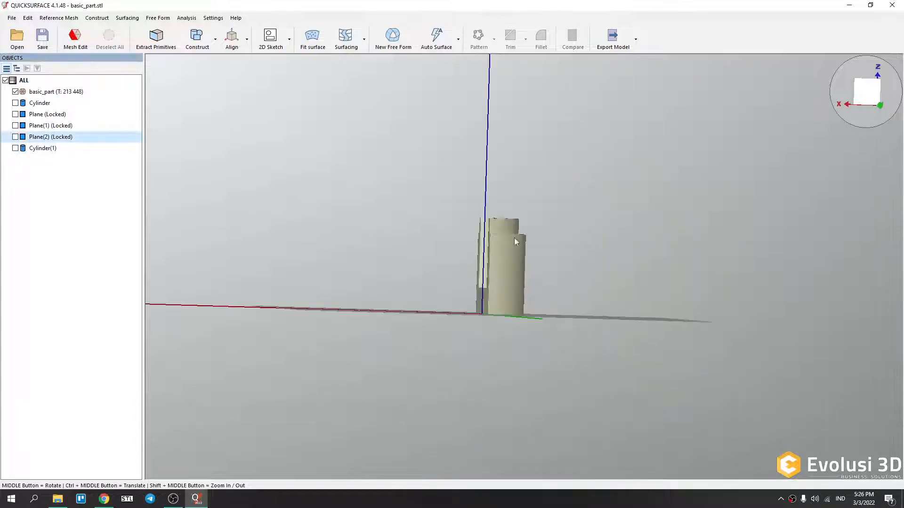
middle_click_drag(477, 260, 583, 306)
mouse_move(855, 94)
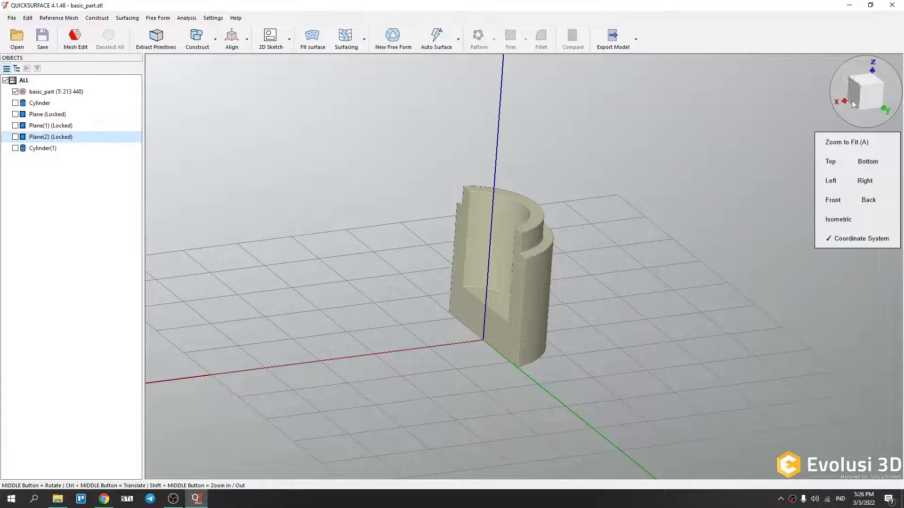
left_click(849, 220)
left_click(51, 148)
left_click(54, 141)
left_click(53, 147)
left_click(59, 141)
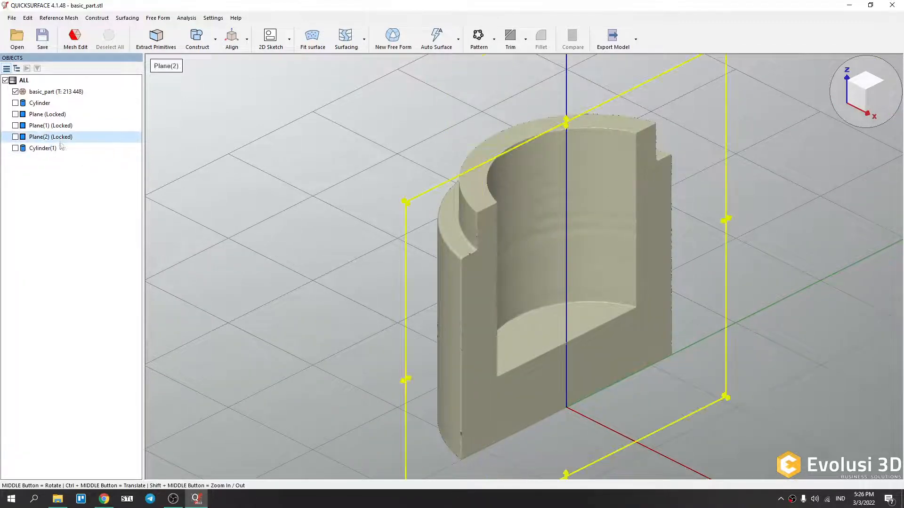
scroll(287, 203, "down", 5)
scroll(351, 261, "up", 2)
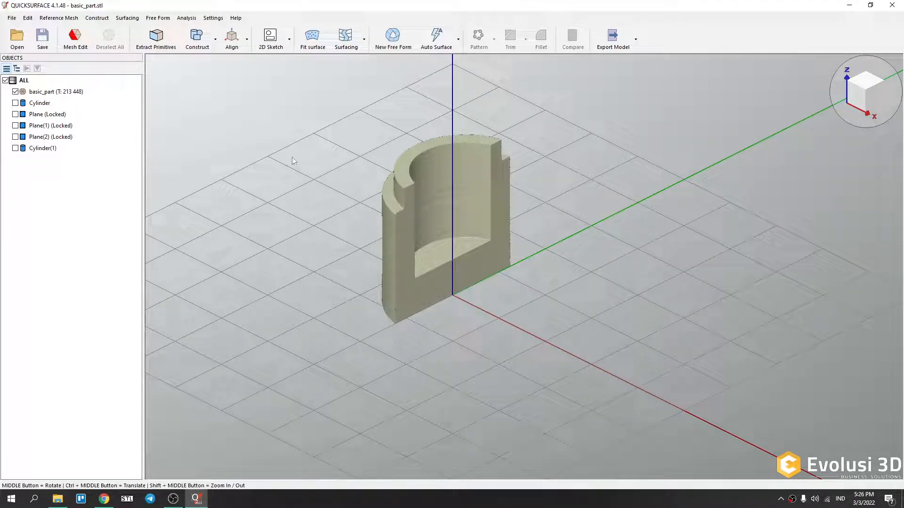
Open Mesh Edit for basic_part and select the inner cylindrical surface with the magic wand.
left_click(77, 40)
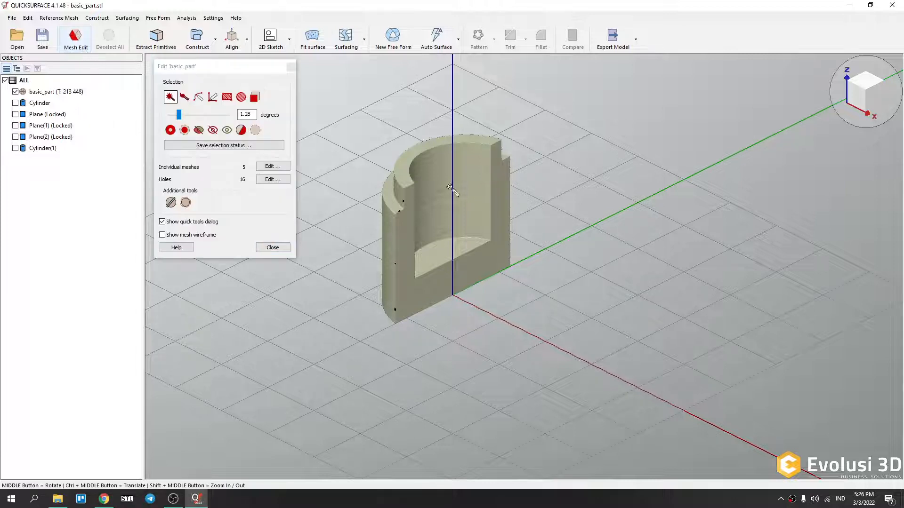
scroll(454, 189, "up", 4)
scroll(470, 196, "down", 5)
scroll(468, 191, "up", 4)
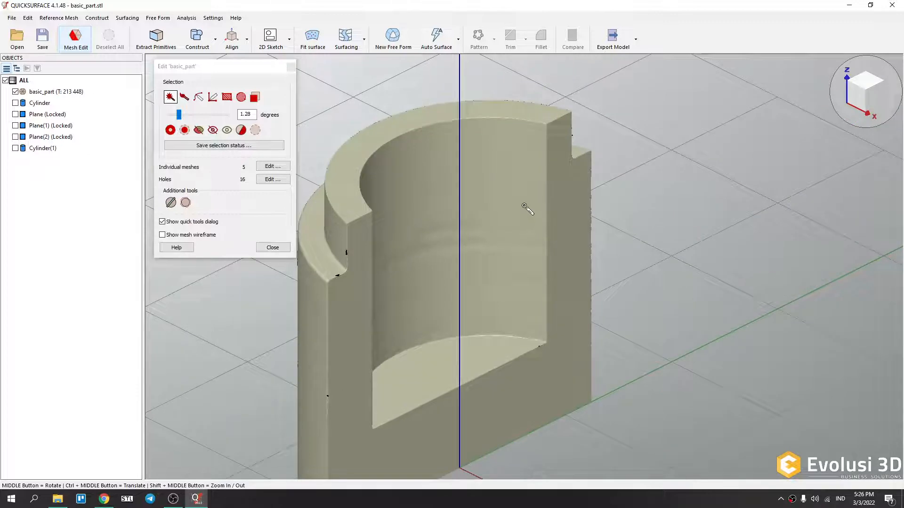
middle_click_drag(559, 206, 519, 163)
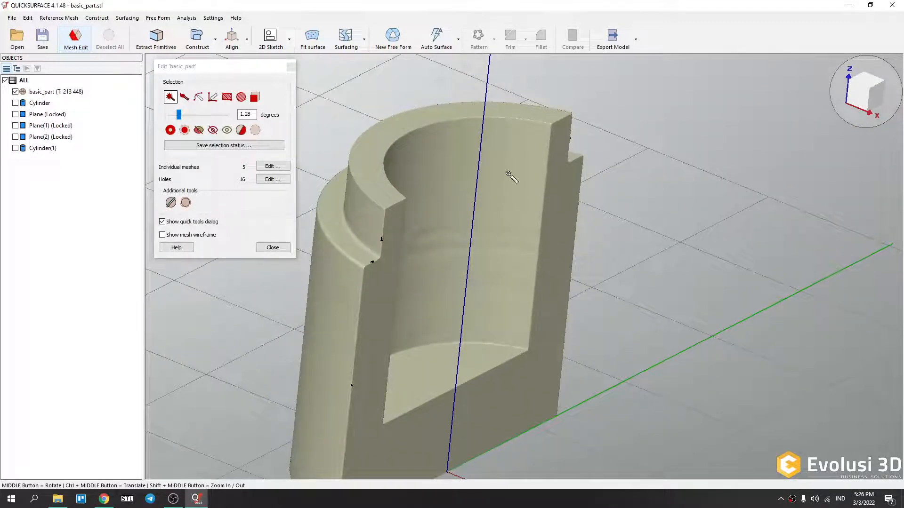
middle_click_drag(511, 151, 423, 192)
middle_click_drag(425, 278, 415, 253)
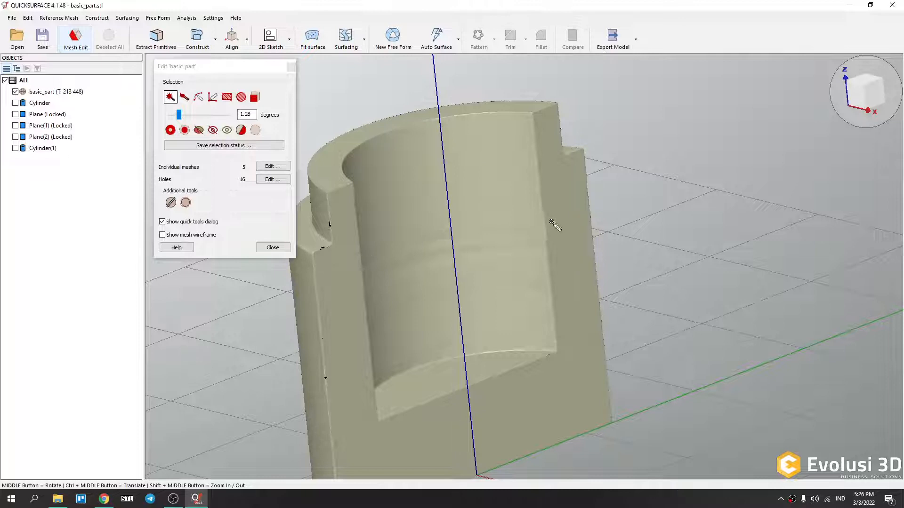
left_click(480, 136)
Add the outer cylindrical faces of the part to the magic wand selection.
middle_click_drag(430, 219, 673, 297)
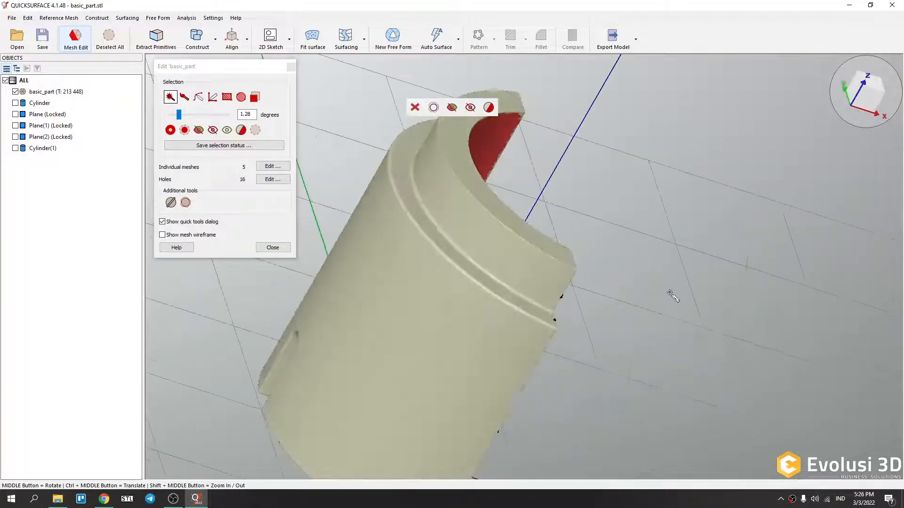
left_click(367, 310)
left_click(453, 217)
middle_click_drag(474, 214, 533, 319)
left_click(345, 285)
left_click(322, 299)
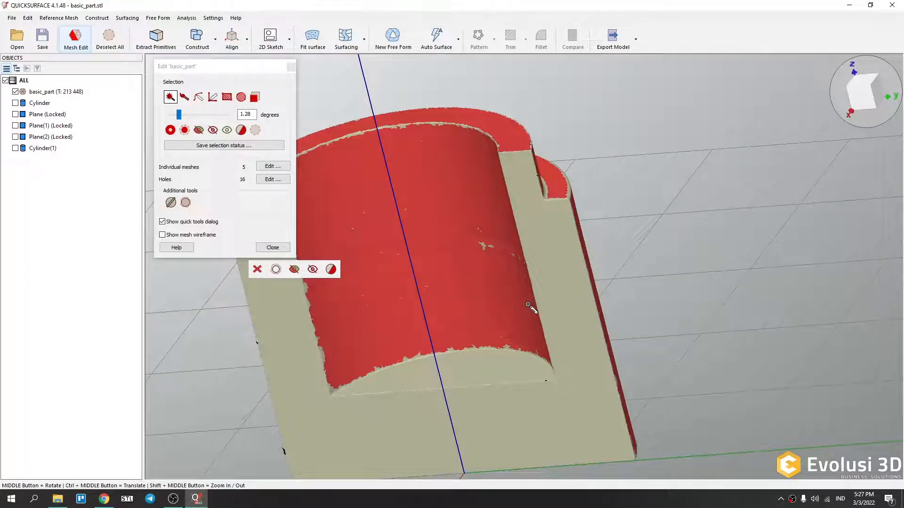
Orbit and zoom around the part to inspect the selected inner and outer faces.
middle_click_drag(493, 242, 539, 161)
middle_click_drag(546, 320, 456, 365)
scroll(505, 322, "down", 5)
scroll(505, 322, "down", 3)
scroll(506, 325, "up", 6)
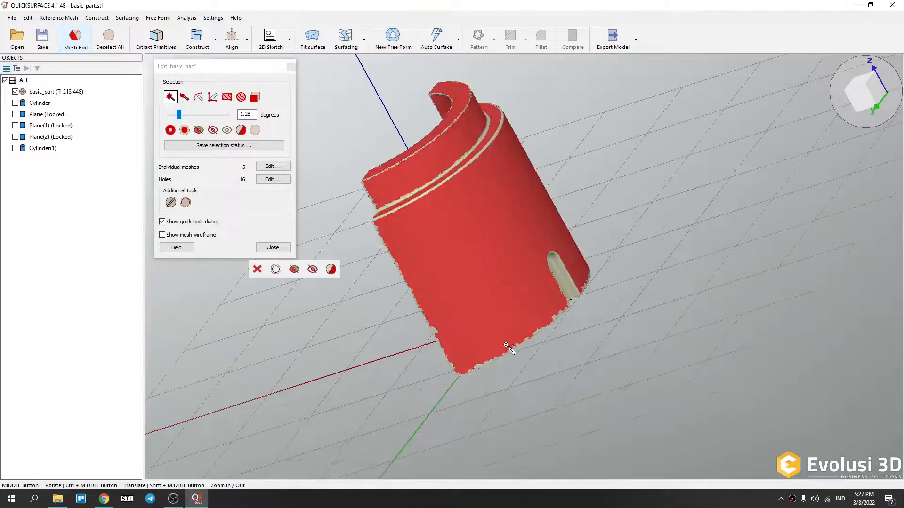
middle_click_drag(516, 344, 589, 305)
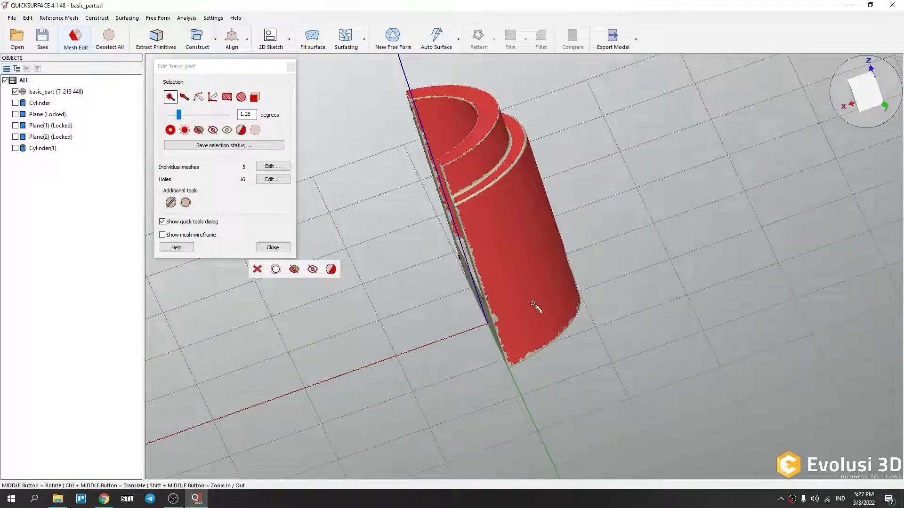
middle_click_drag(534, 201, 437, 344)
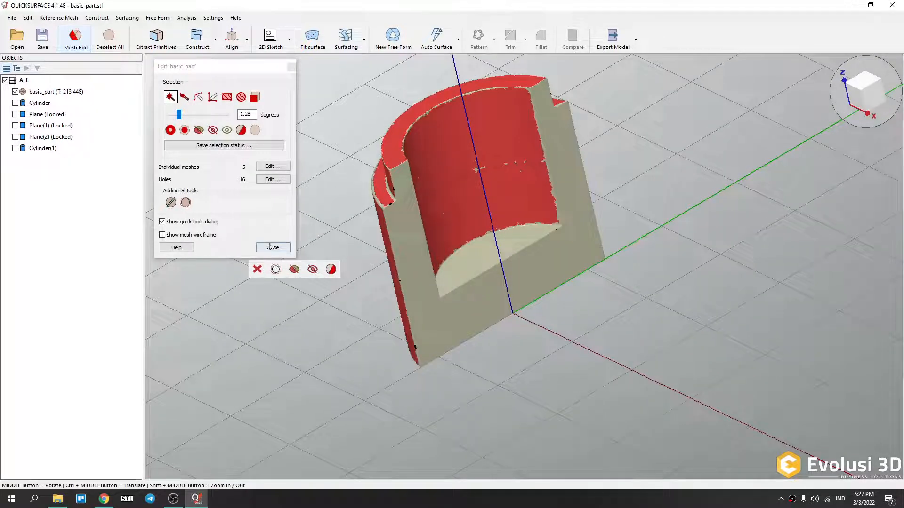
middle_click_drag(442, 215, 575, 286)
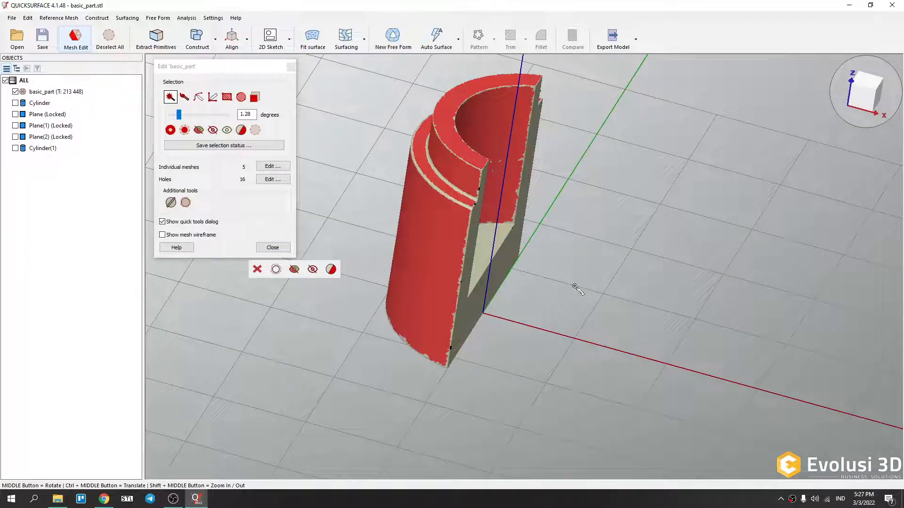
Hide all unselected areas of the mesh, leaving only the selected cylindrical faces visible.
left_click(213, 130)
middle_click_drag(555, 247, 513, 271)
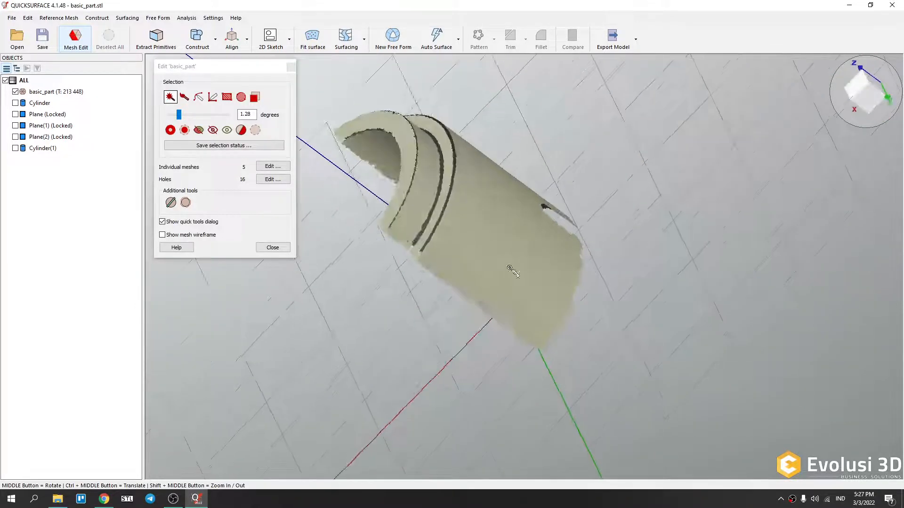
middle_click_drag(454, 349, 465, 433)
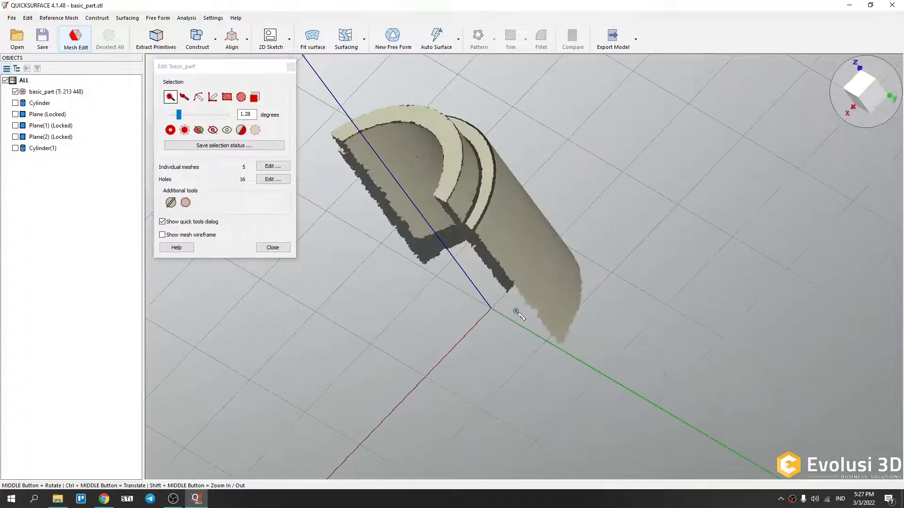
middle_click_drag(520, 314, 637, 222)
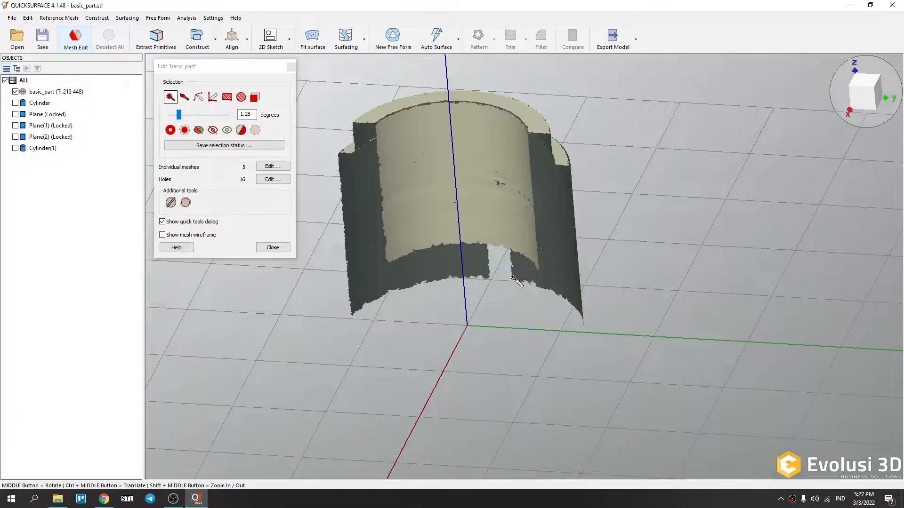
Close and reopen Mesh Edit, then unhide all hidden areas of the mesh.
left_click(273, 248)
middle_click_drag(298, 262, 471, 160)
left_click(80, 45)
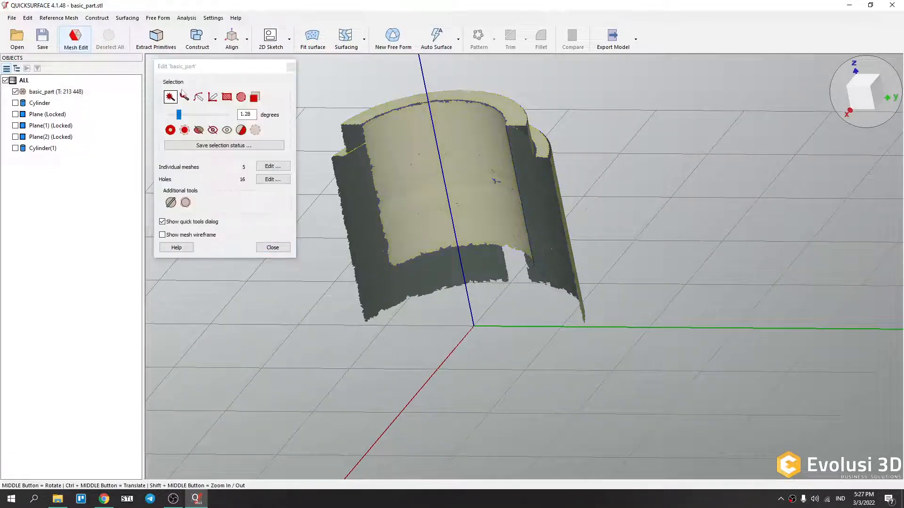
left_click(226, 131)
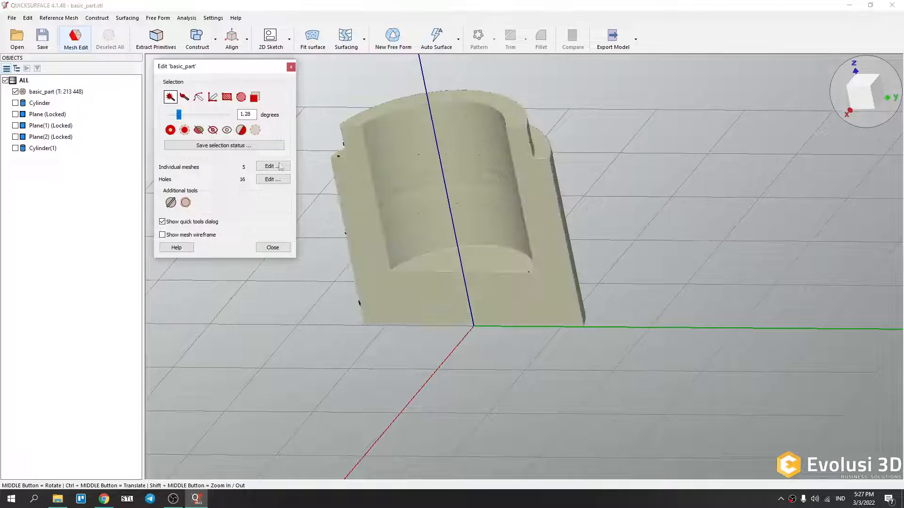
Close Mesh Edit and reset the view to the default isometric orientation.
middle_click_drag(573, 169, 464, 206)
middle_click_drag(656, 250, 483, 245)
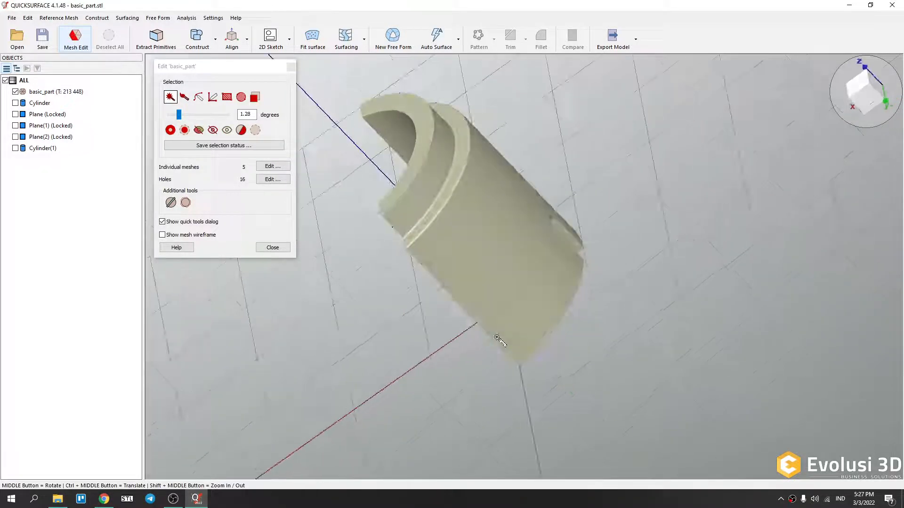
middle_click_drag(466, 158, 377, 198)
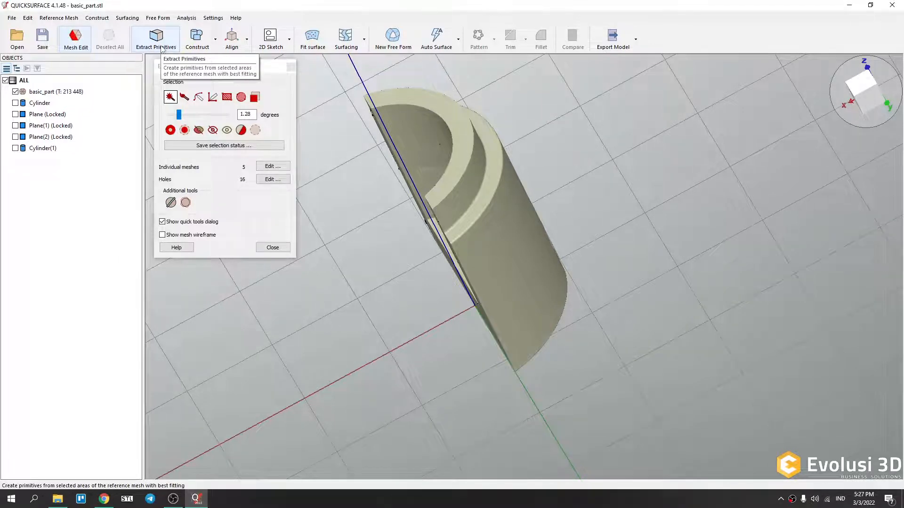
left_click(271, 247)
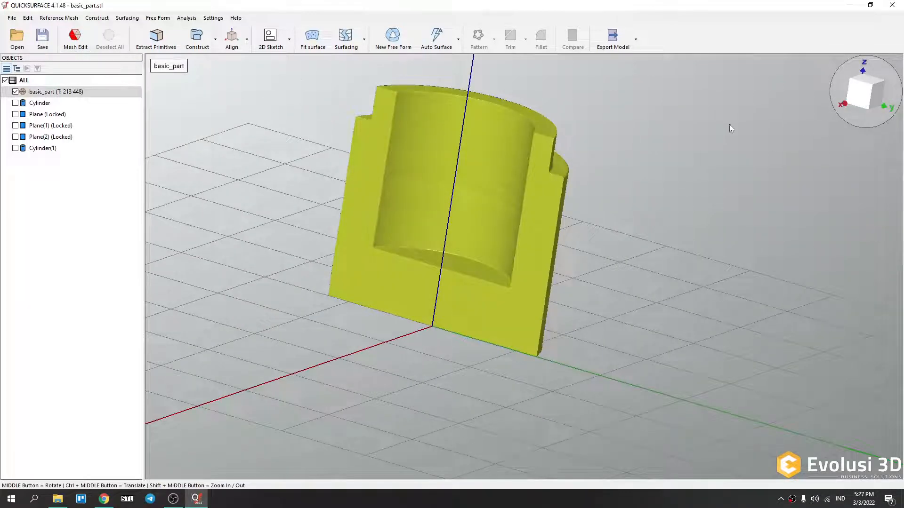
right_click(816, 133)
left_click(839, 219)
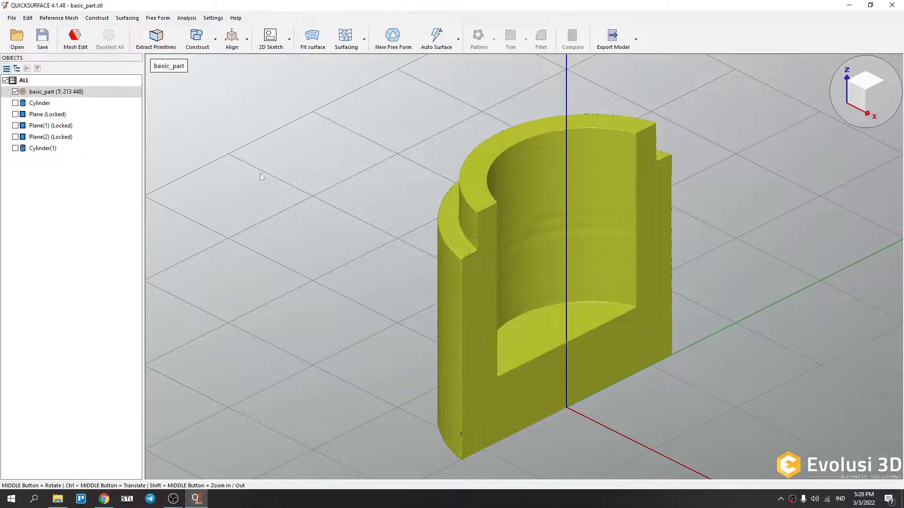
left_click(82, 48)
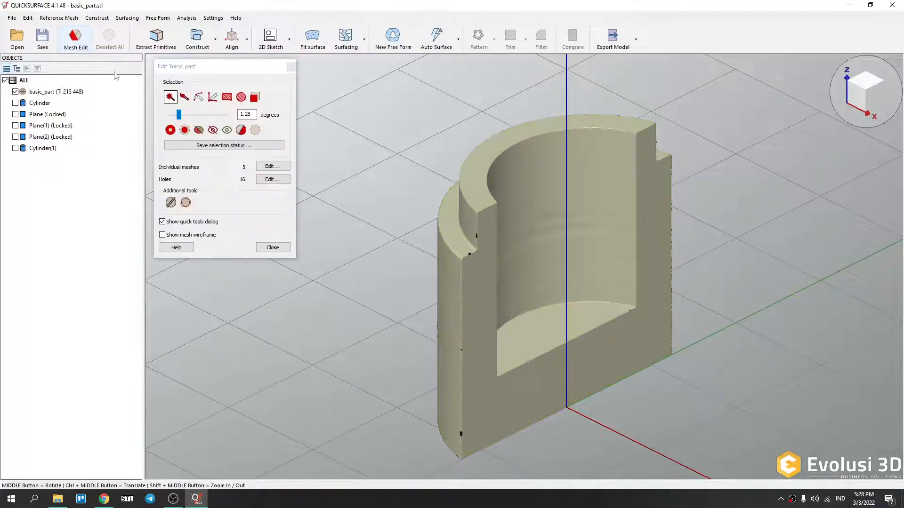
left_click(273, 248)
scroll(366, 205, "down", 5)
scroll(448, 230, "up", 4)
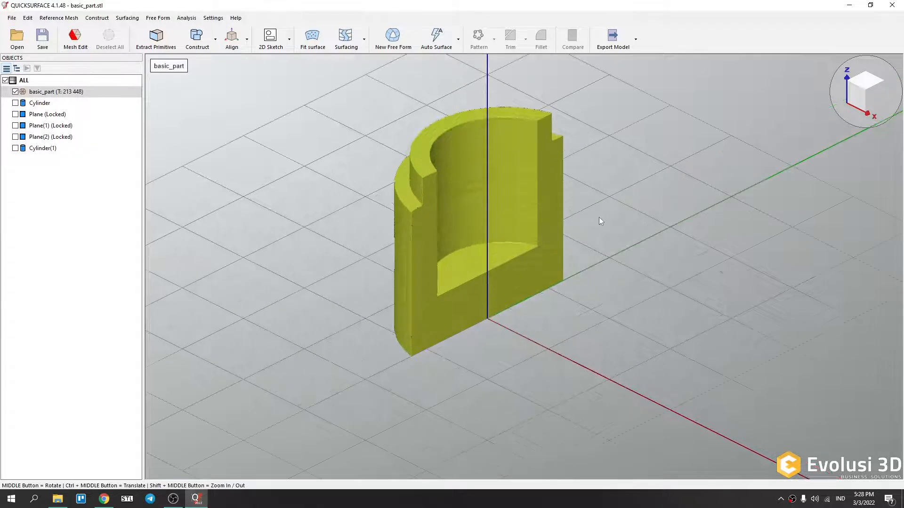